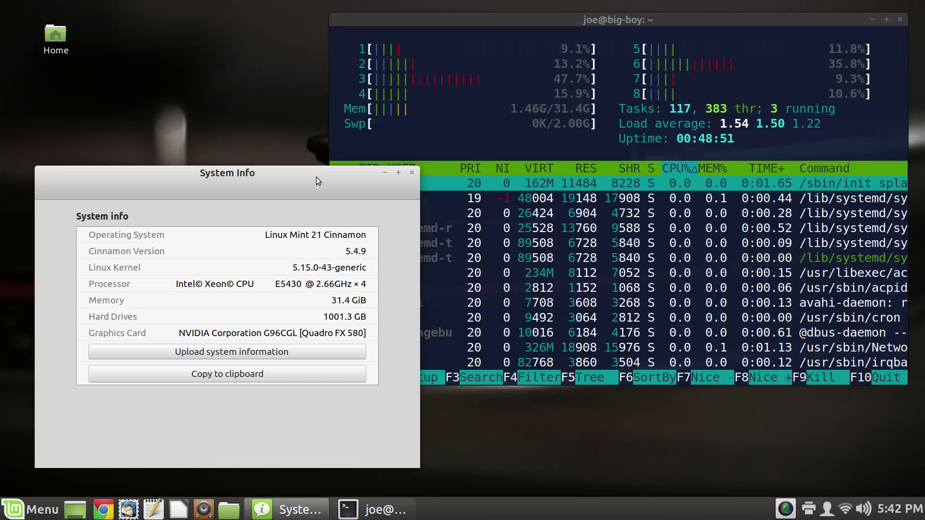
# Step: Bring the terminal window running the process monitor to the front and move it partly over the System Info window
pyautogui.click(696, 25)
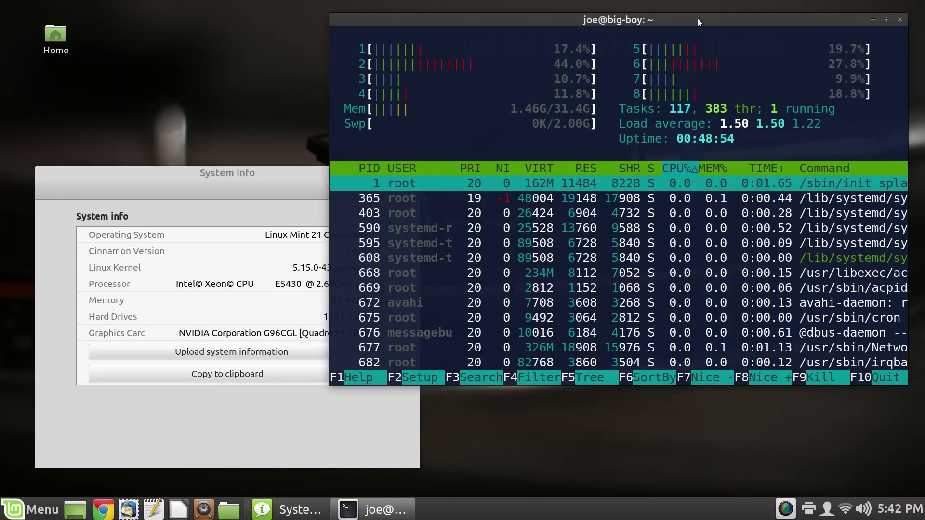
pyautogui.moveTo(698, 18); pyautogui.dragTo(587, 34)
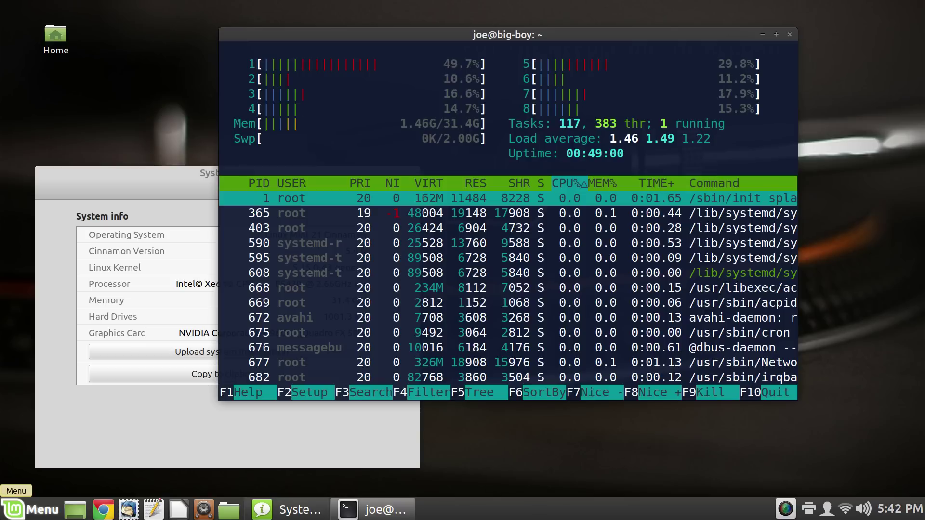
# Step: Search the installed applications for "update", open Update Manager and move its window over the System Info and terminal windows
pyautogui.click(21, 510)
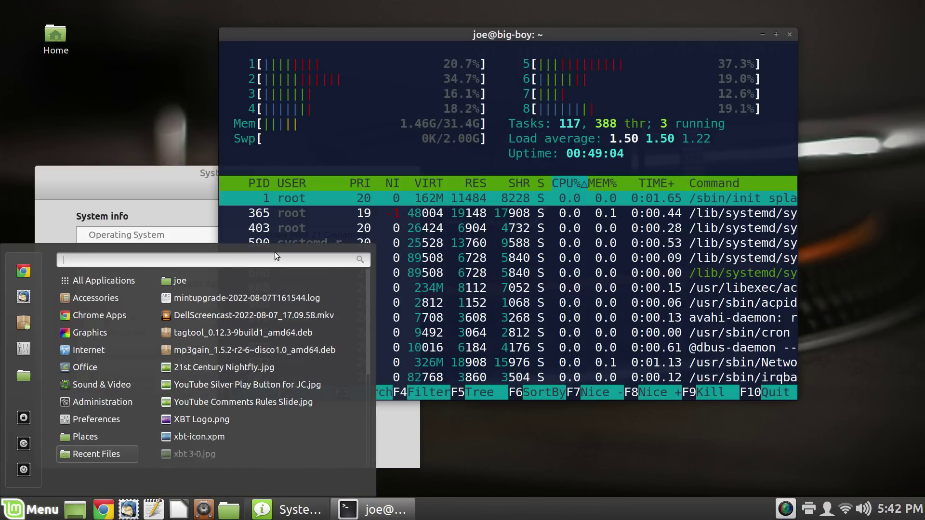
pyautogui.write('mint')
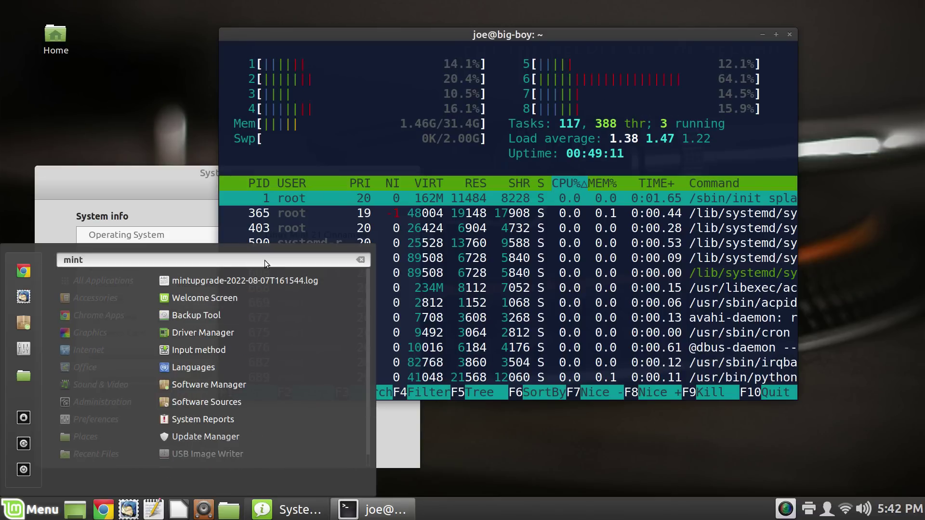
pyautogui.press('BackSpace')
pyautogui.press('BackSpace')
pyautogui.press('BackSpace')
pyautogui.press('BackSpace')
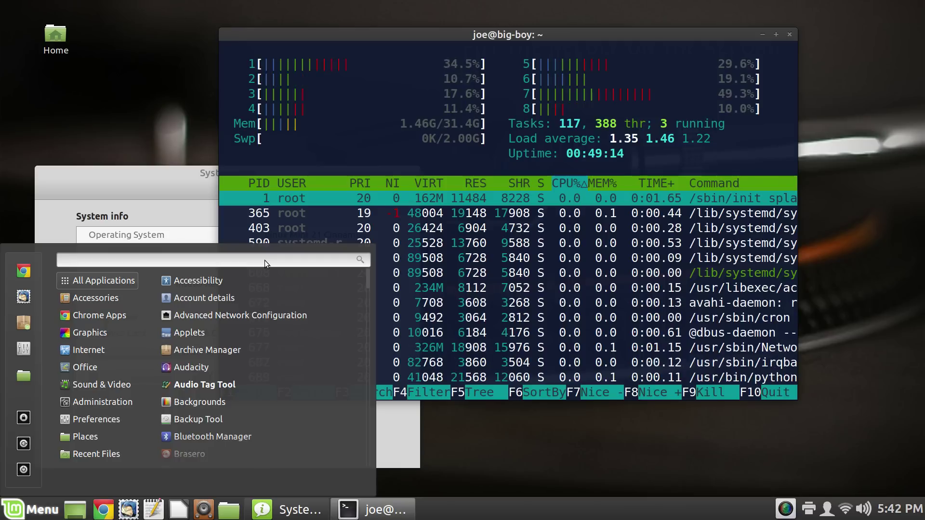
pyautogui.write('update')
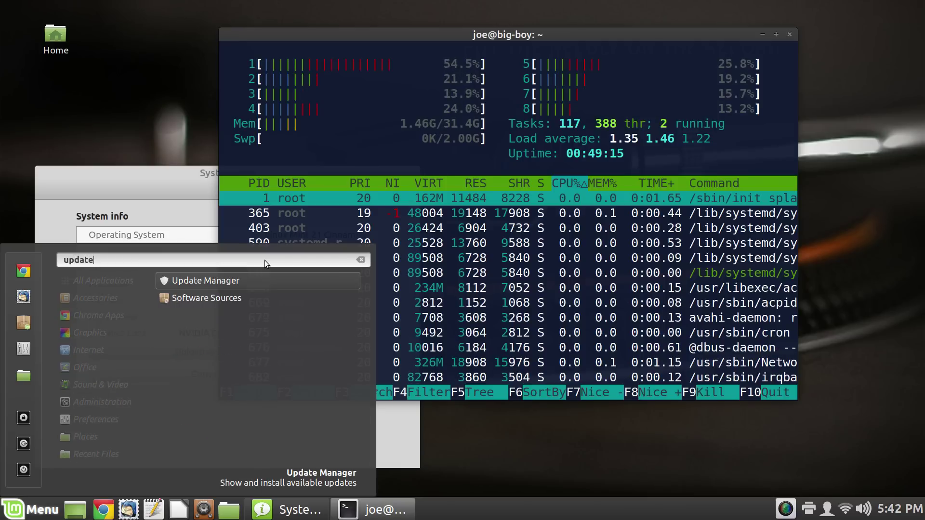
pyautogui.click(278, 282)
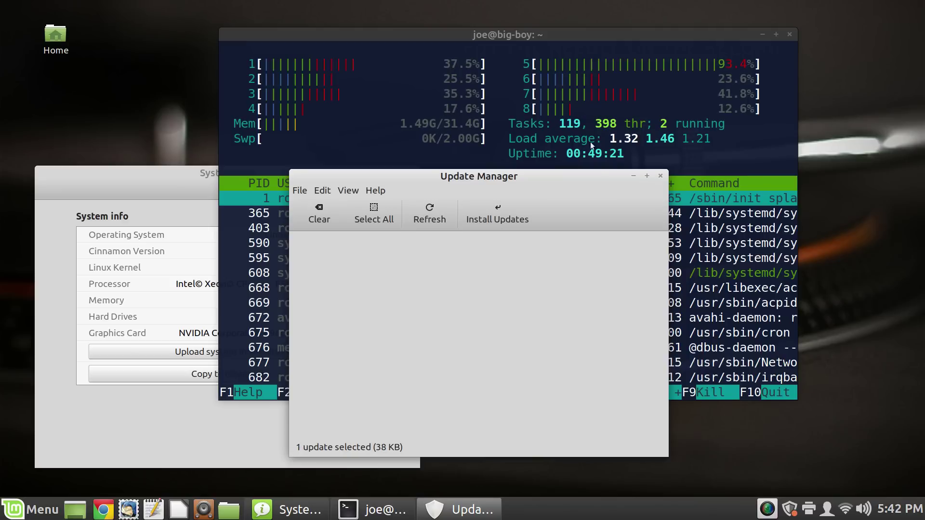
pyautogui.moveTo(570, 182); pyautogui.dragTo(438, 90)
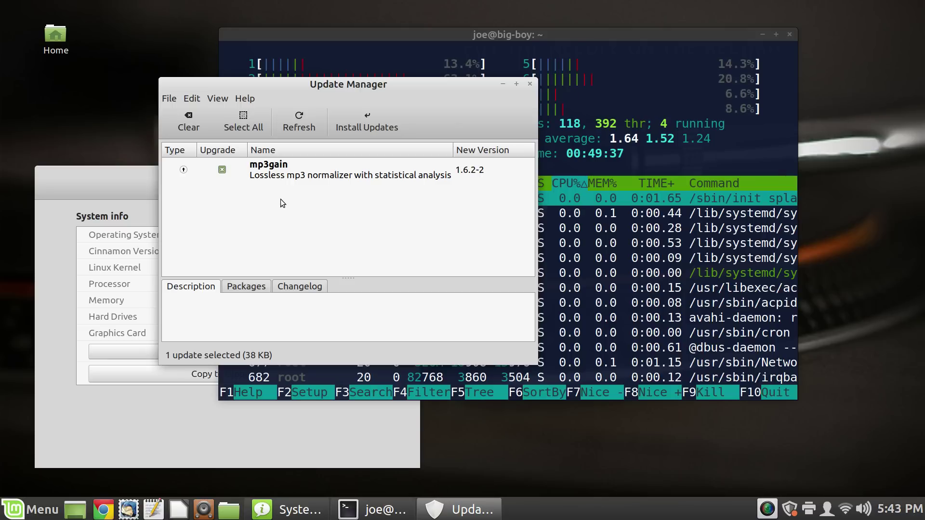
# Step: View the package files in the Downloads/Packages folder of the home directory, and close the file manager window
pyautogui.click(56, 50)
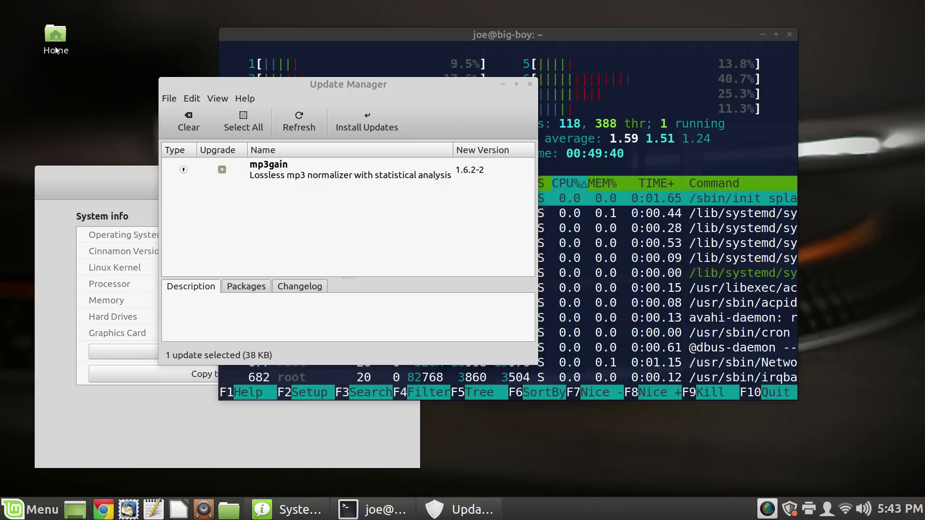
pyautogui.doubleClick(55, 50)
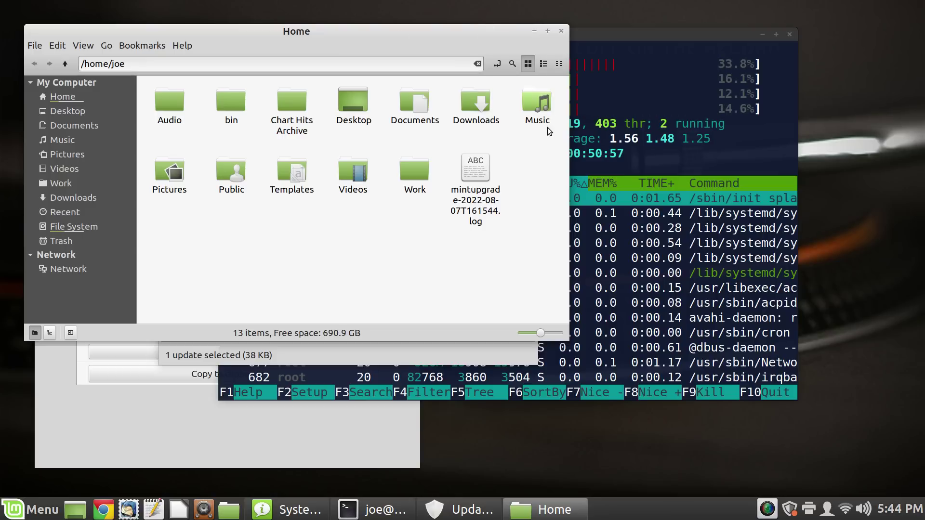
pyautogui.doubleClick(477, 101)
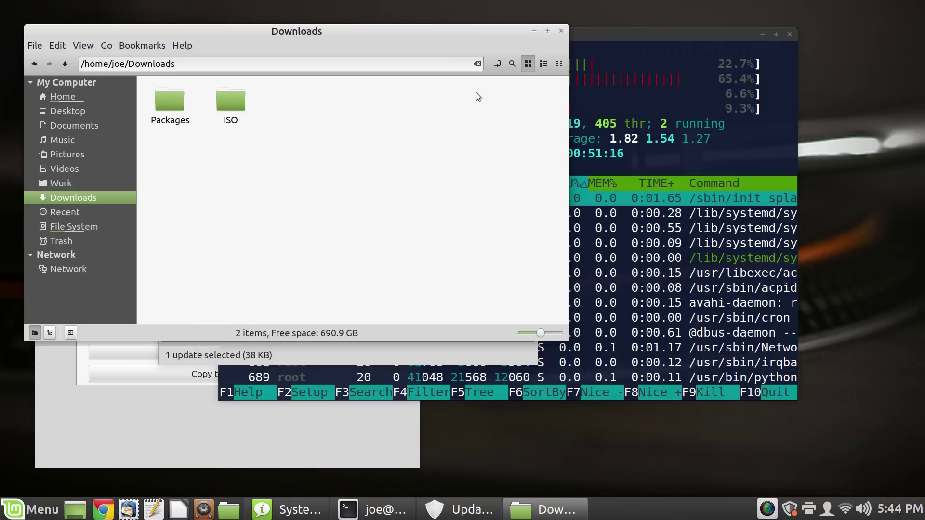
pyautogui.doubleClick(185, 117)
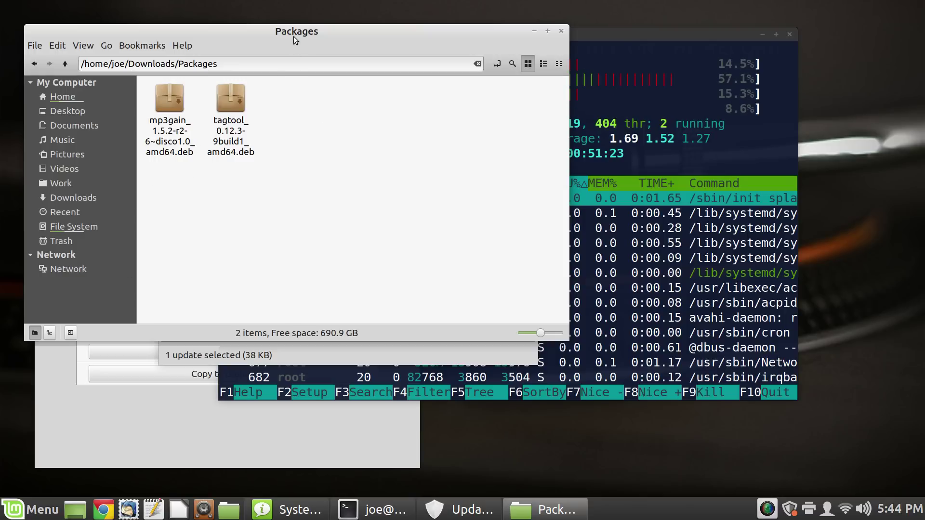
pyautogui.moveTo(290, 28); pyautogui.dragTo(422, 78)
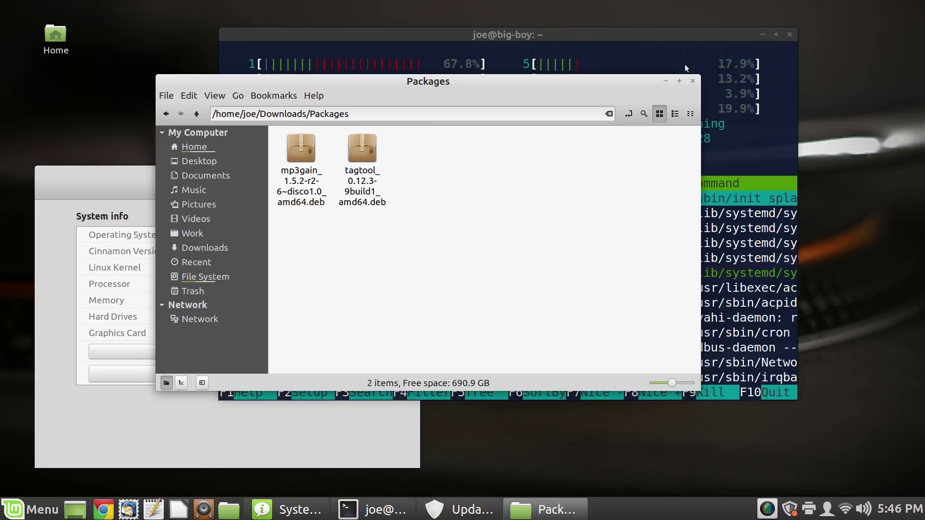
pyautogui.click(693, 82)
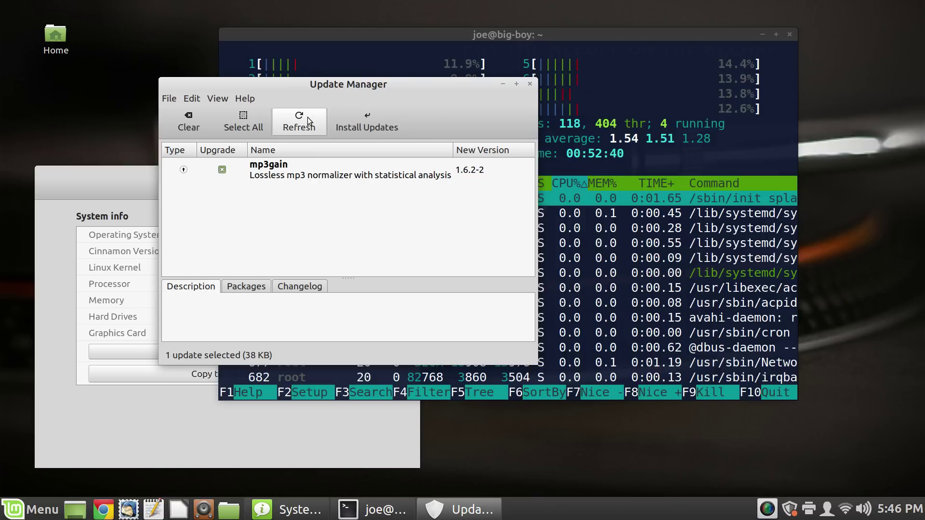
# Step: Search the installed applications for "soft" and open Software Sources, authenticating with the account password
pyautogui.press('super')
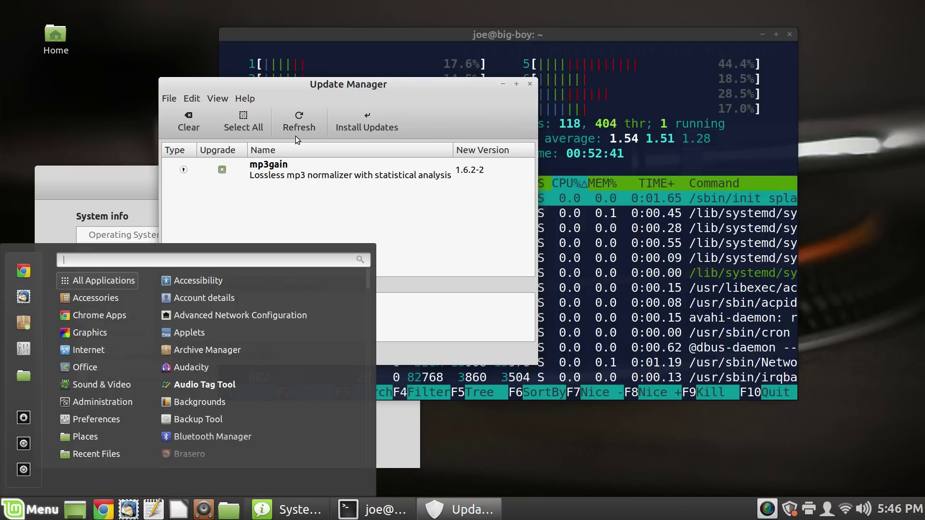
pyautogui.write('soft')
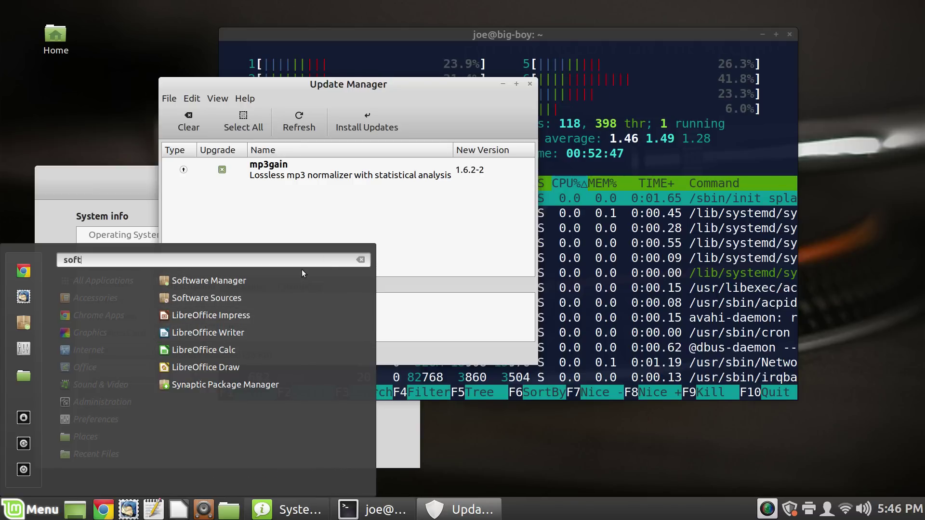
pyautogui.click(296, 298)
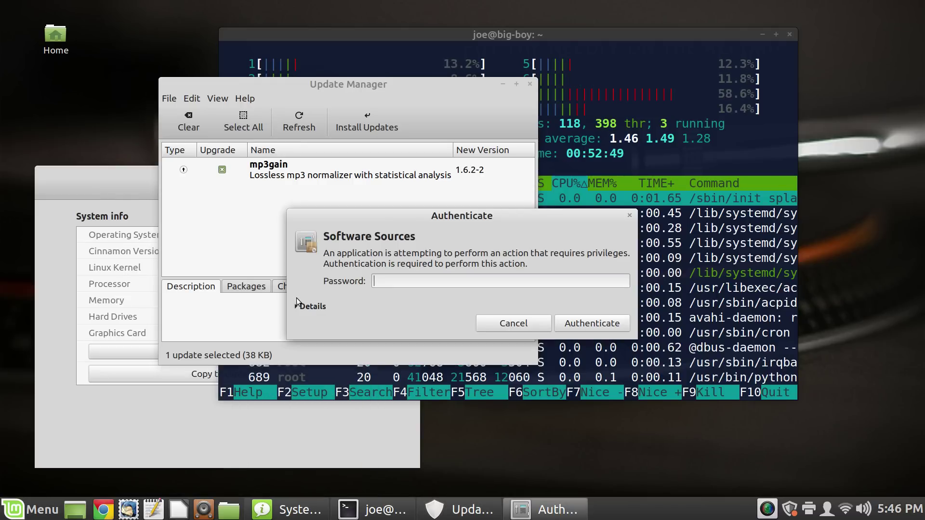
pyautogui.write('••••••••')
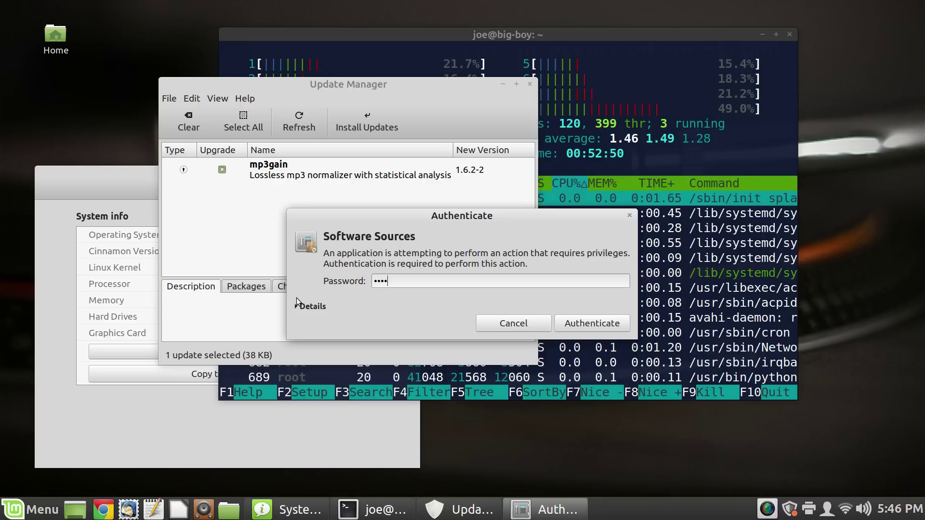
pyautogui.press('Return')
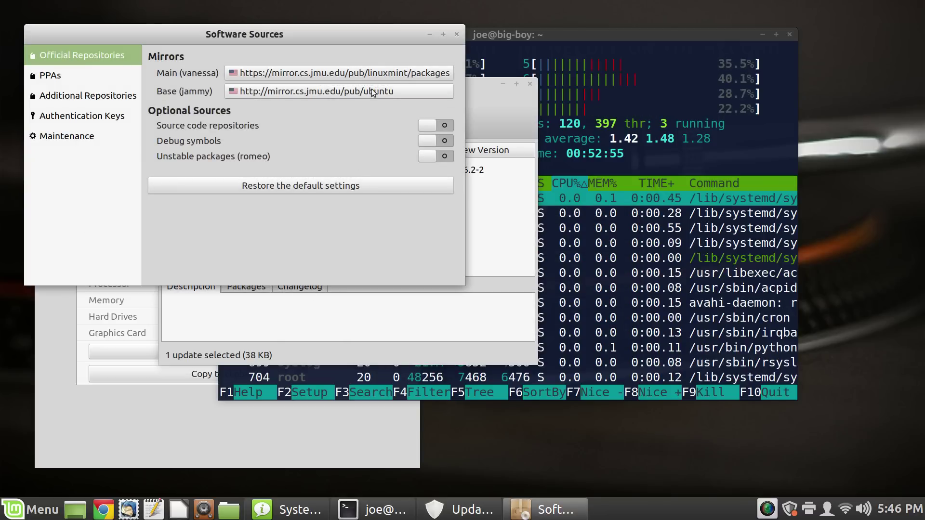
# Step: Examine the official repository mirrors and the additional repositories in Software Sources, and close it
pyautogui.moveTo(381, 33); pyautogui.dragTo(482, 116)
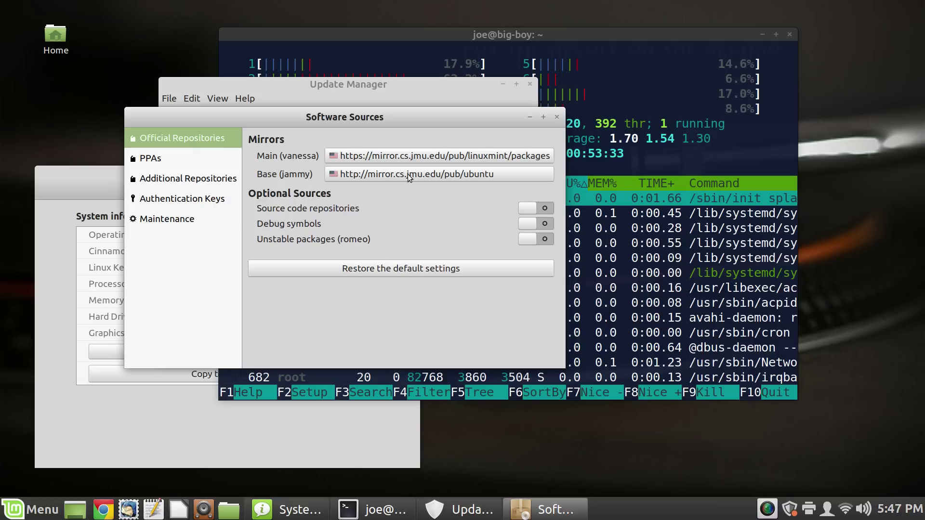
pyautogui.click(217, 177)
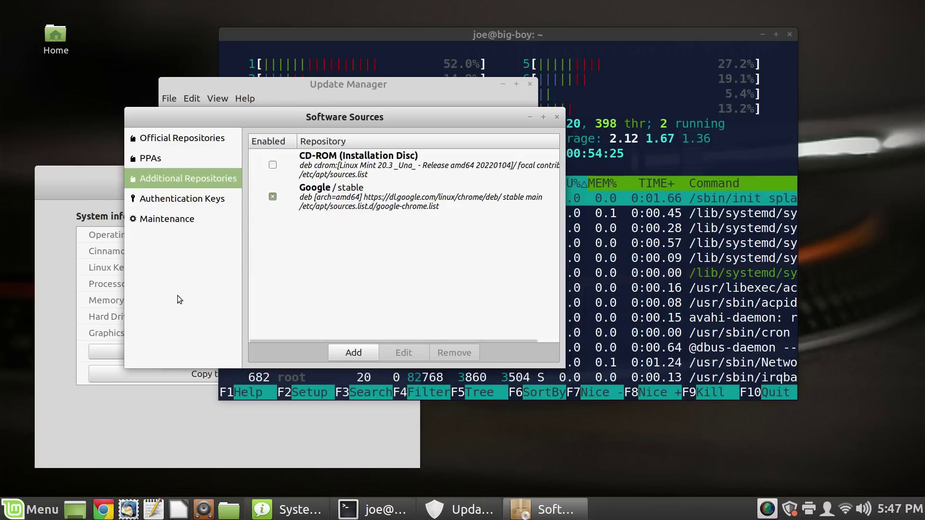
pyautogui.click(555, 119)
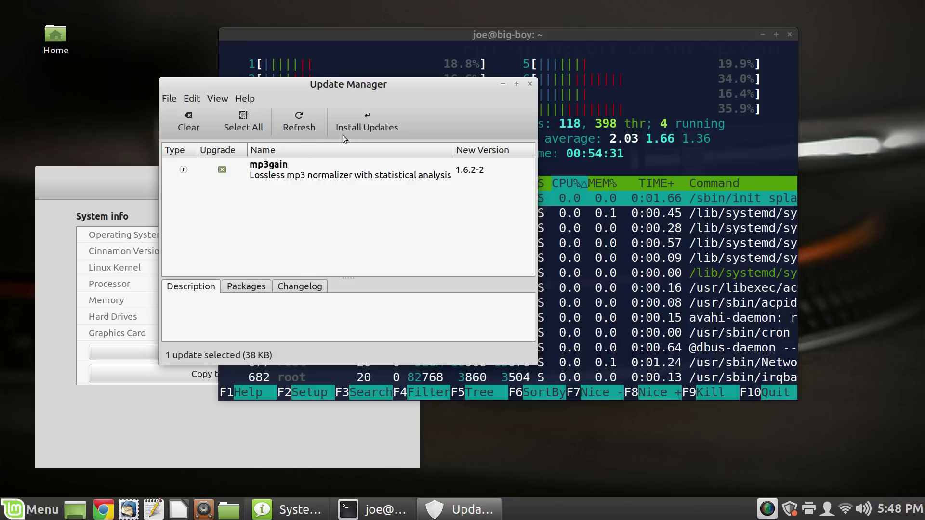
# Step: Install the selected mp3gain update, authenticating with the account password
pyautogui.click(354, 127)
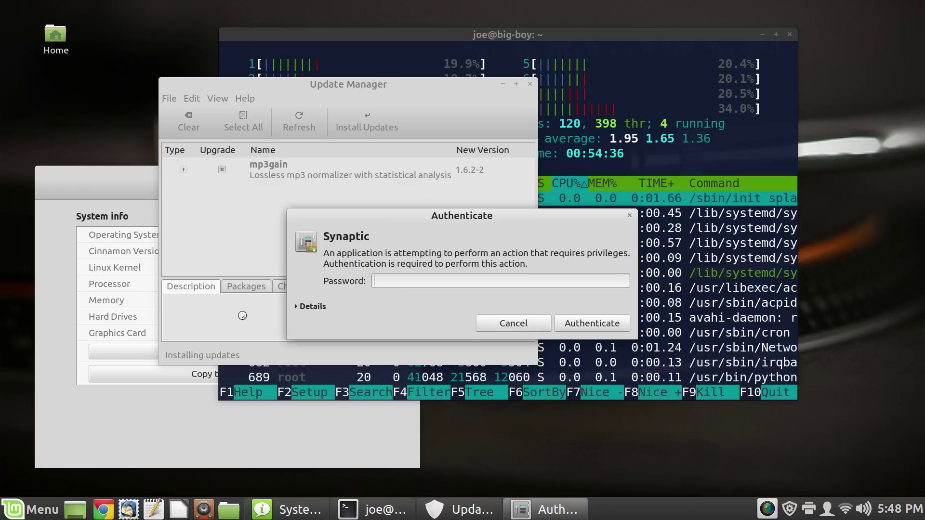
pyautogui.write('••••')
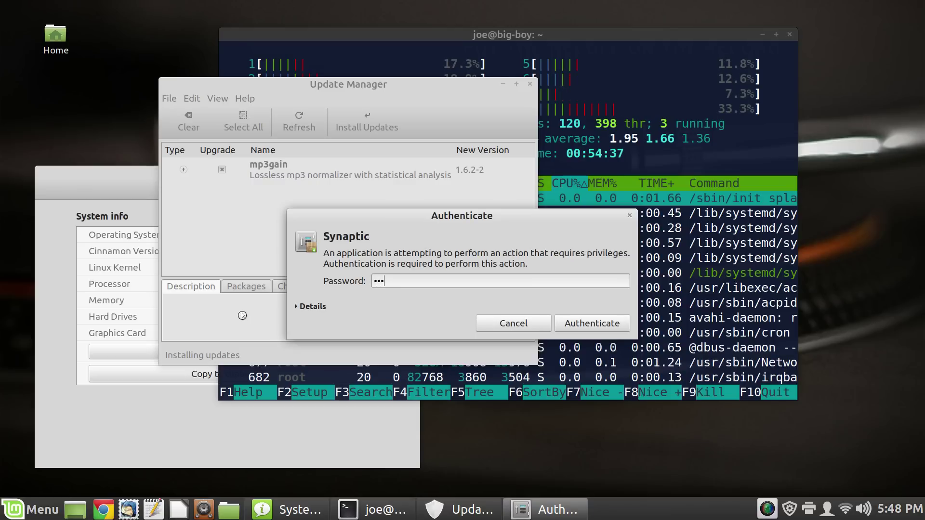
pyautogui.write('••••')
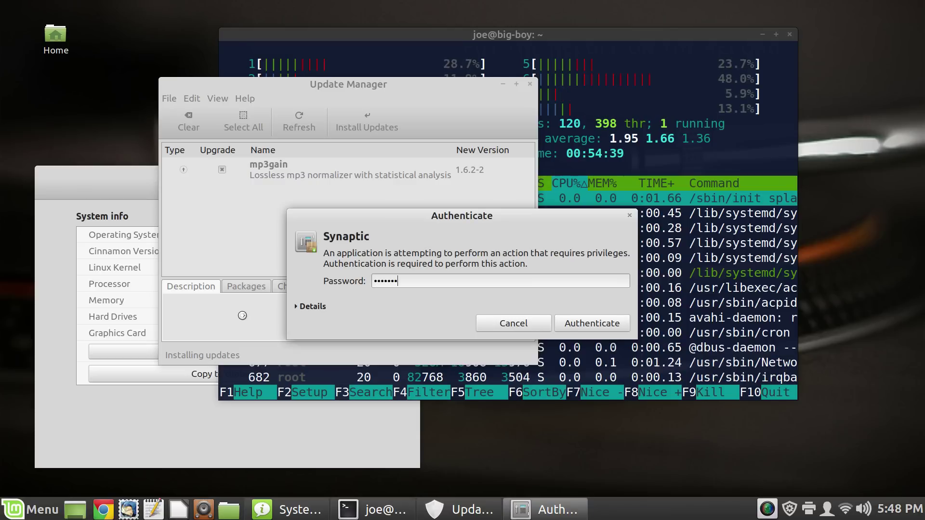
pyautogui.press('Return')
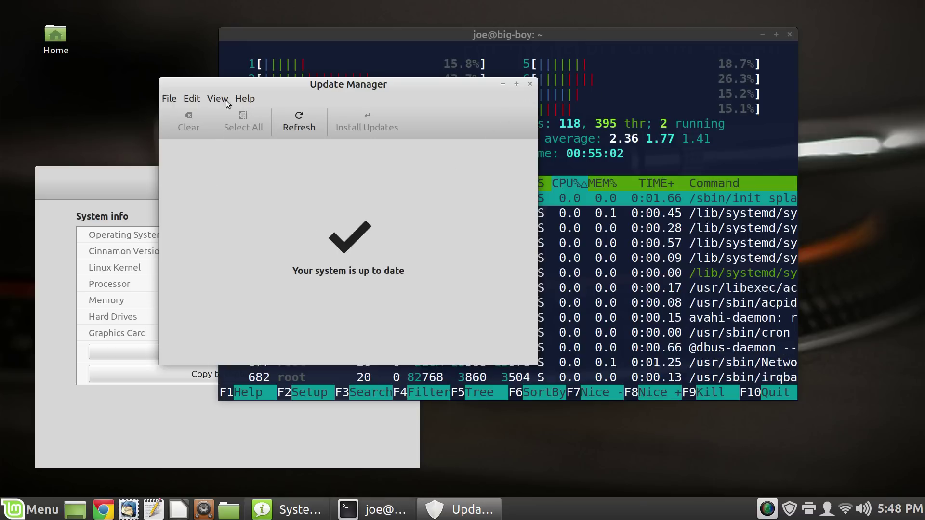
# Step: Look through the list of available Linux kernels past the caution notice, and close both the Kernels window and Update Manager
pyautogui.click(212, 98)
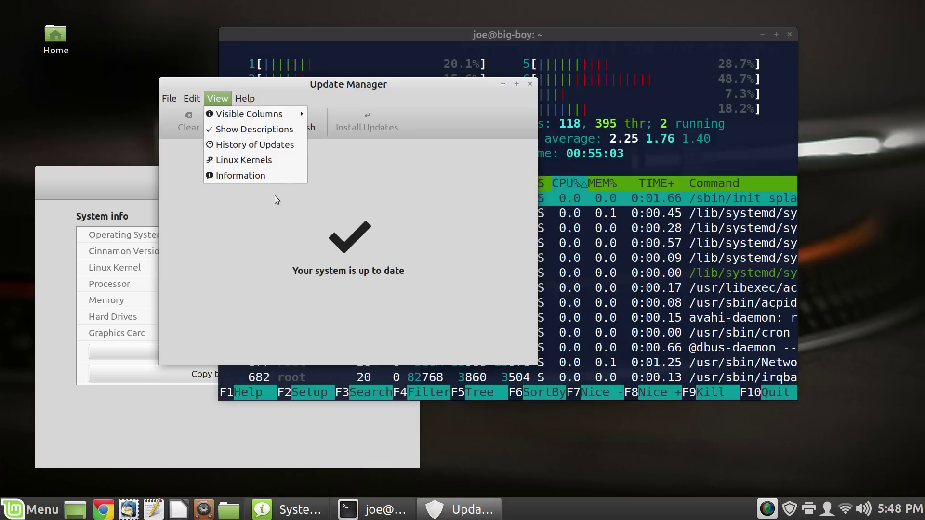
pyautogui.click(285, 162)
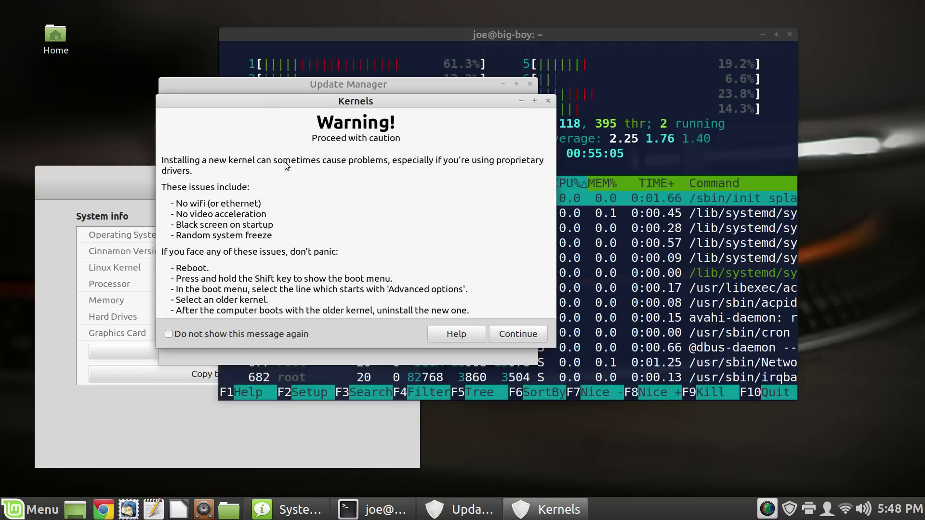
pyautogui.click(519, 337)
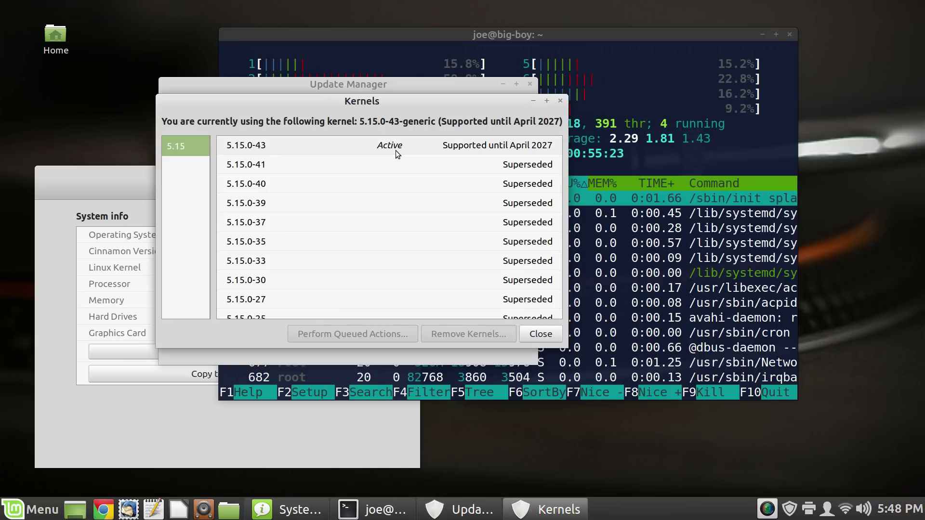
pyautogui.scroll(-1, 380, 194)
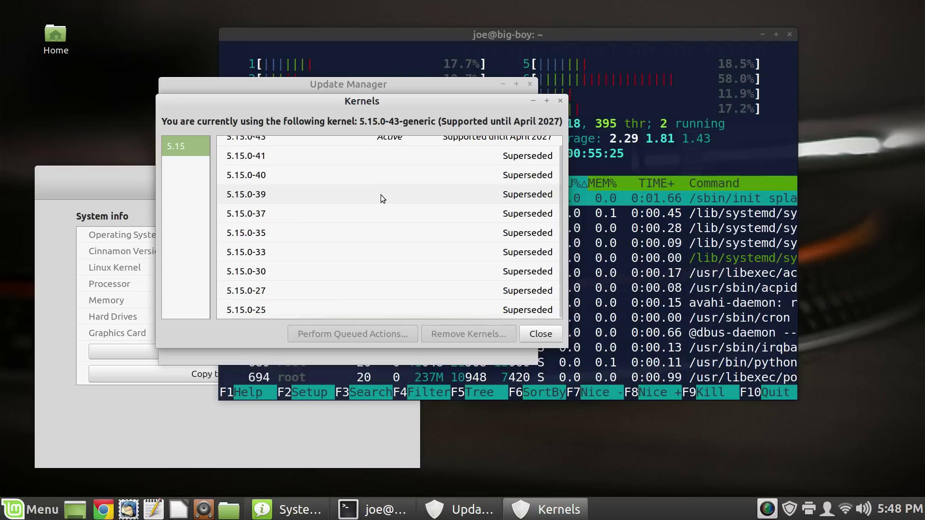
pyautogui.scroll(1, 381, 194)
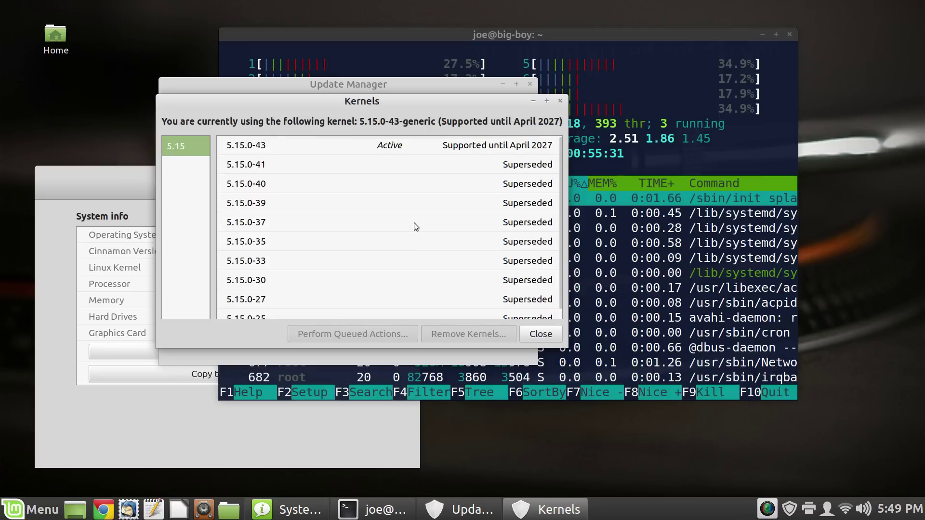
pyautogui.click(560, 102)
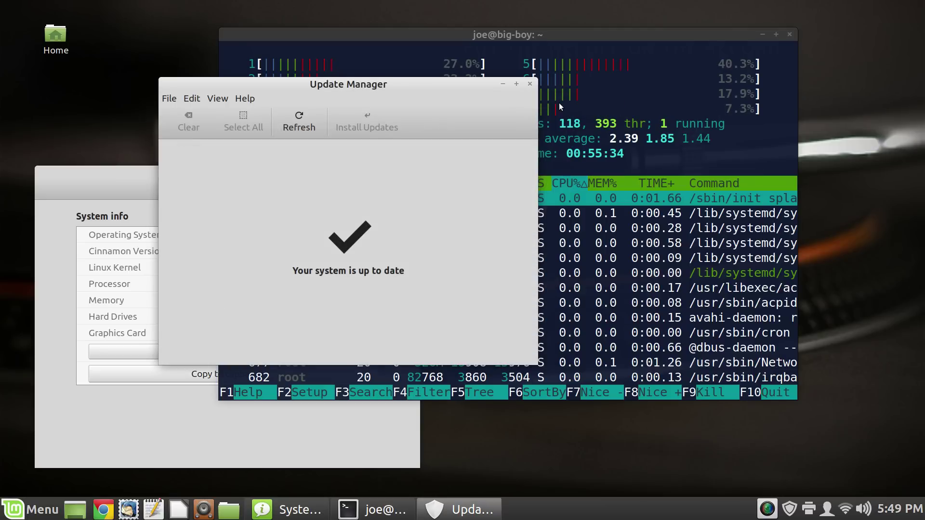
pyautogui.click(530, 85)
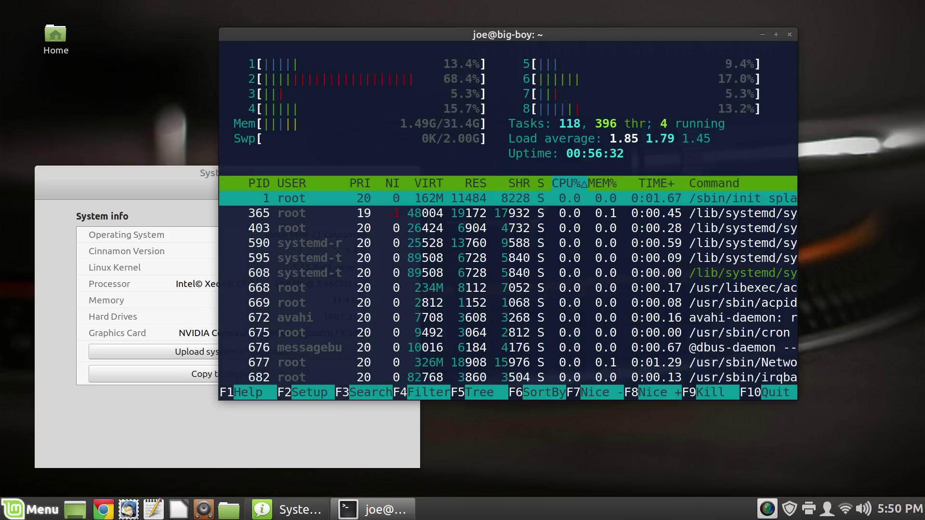
pyautogui.click(14, 509)
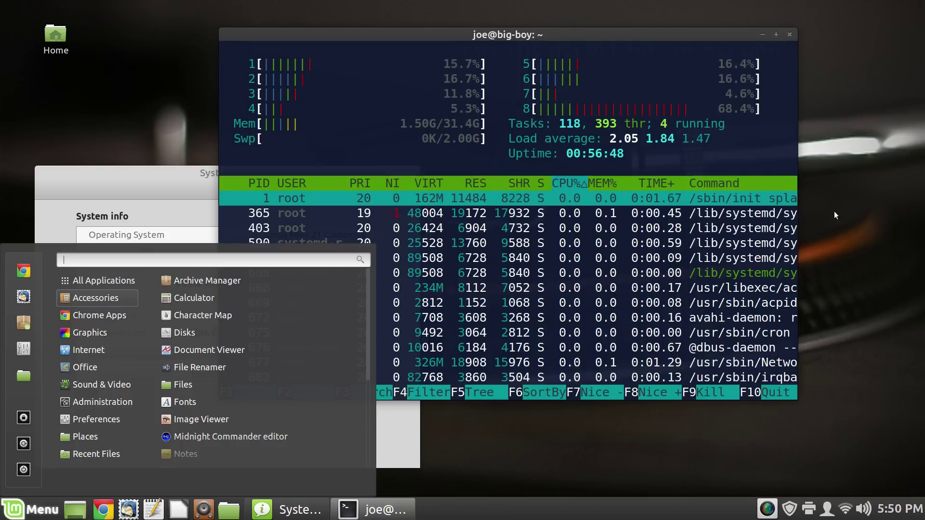
pyautogui.click(835, 192)
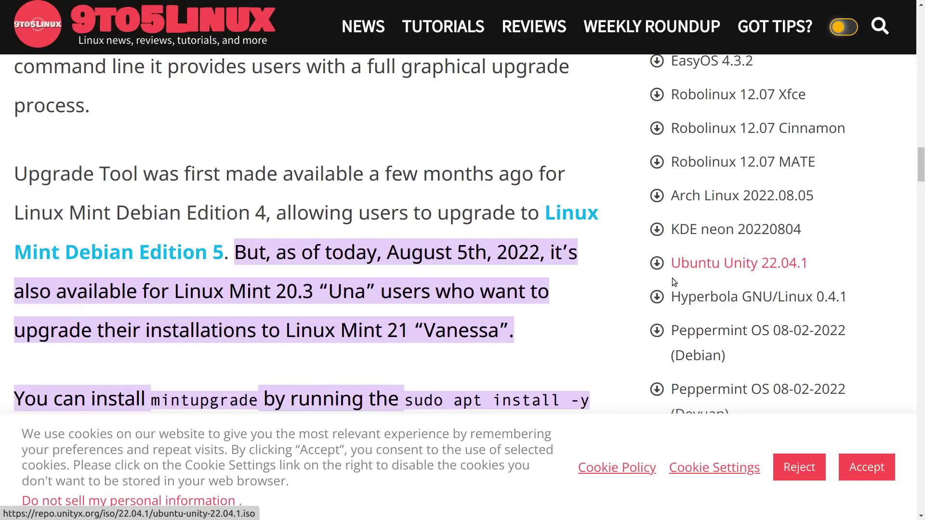
# Step: Read the 9to5Linux article on installing and running mintupgrade, the upgrade phases and the orphaned packages, and return to the installation command
pyautogui.scroll(-3, 679, 300)
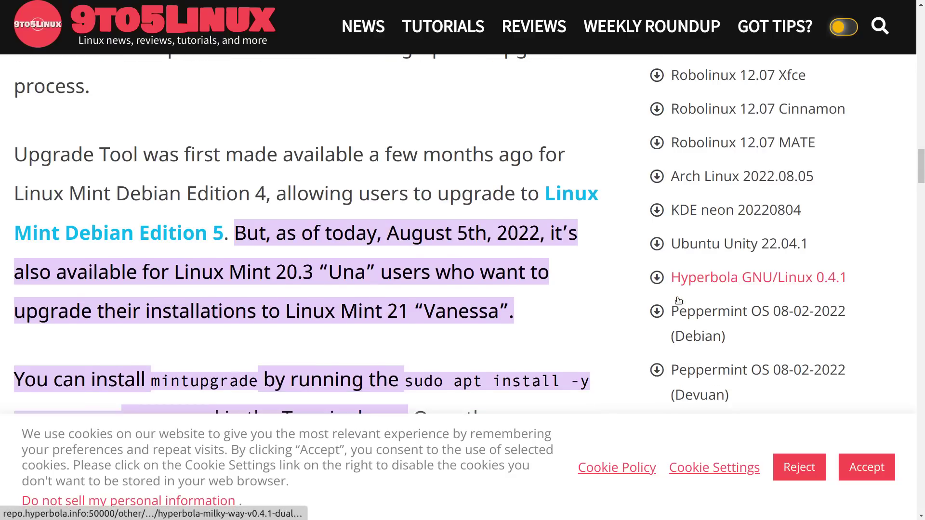
pyautogui.scroll(-1, 679, 300)
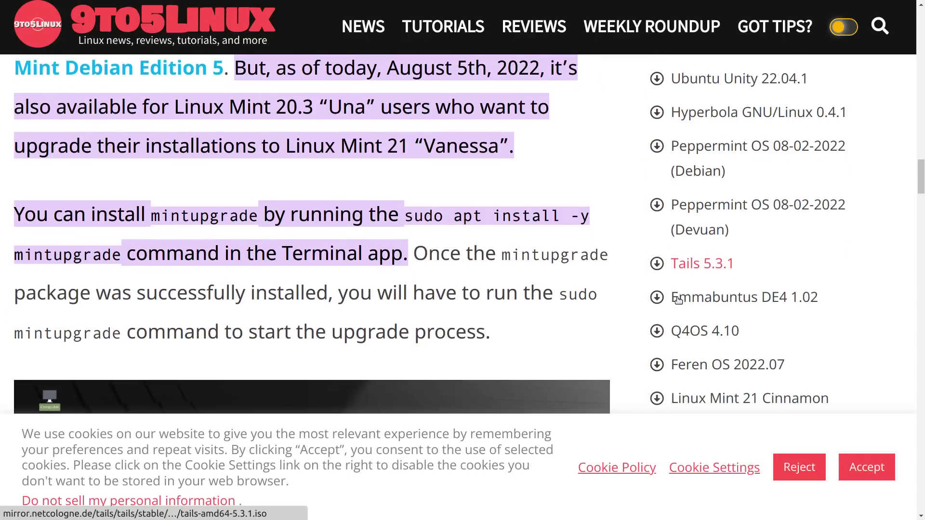
pyautogui.scroll(-1, 679, 300)
pyautogui.scroll(1, 678, 300)
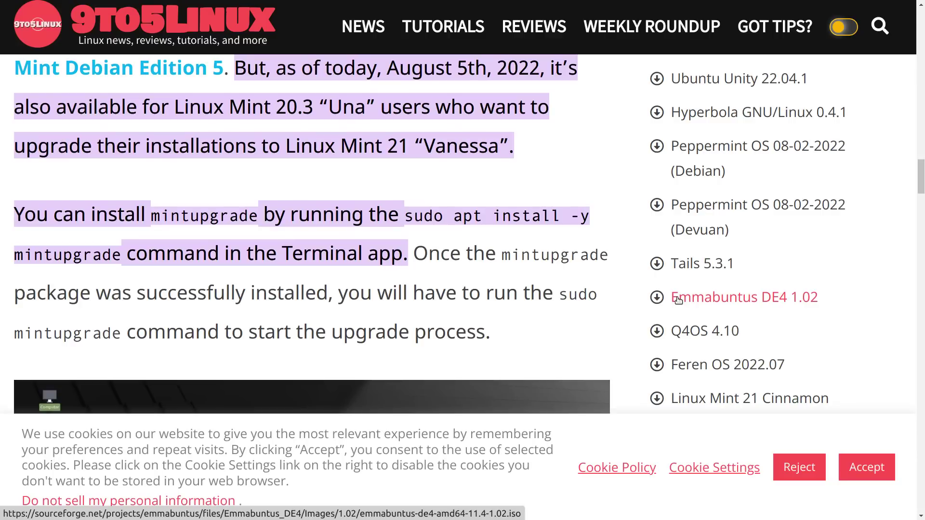
pyautogui.scroll(-1, 679, 300)
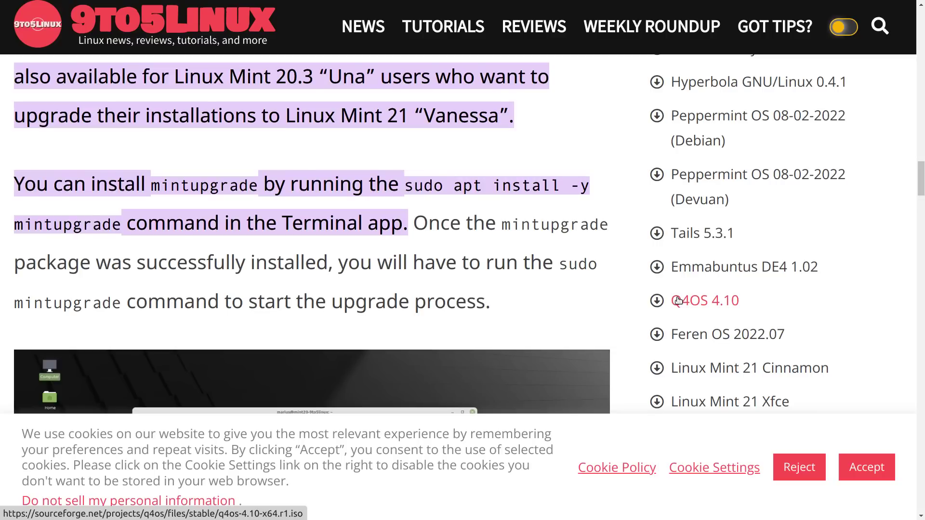
pyautogui.scroll(-1, 678, 300)
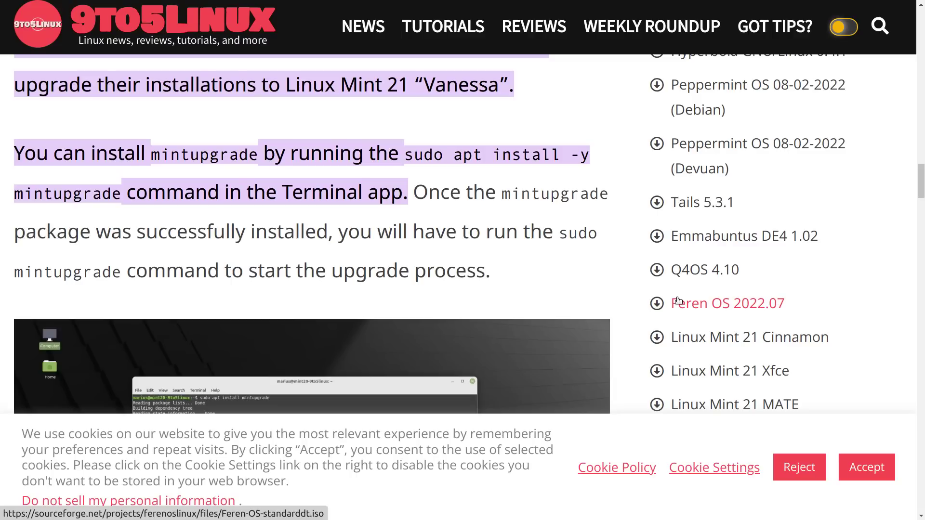
pyautogui.scroll(-5, 678, 301)
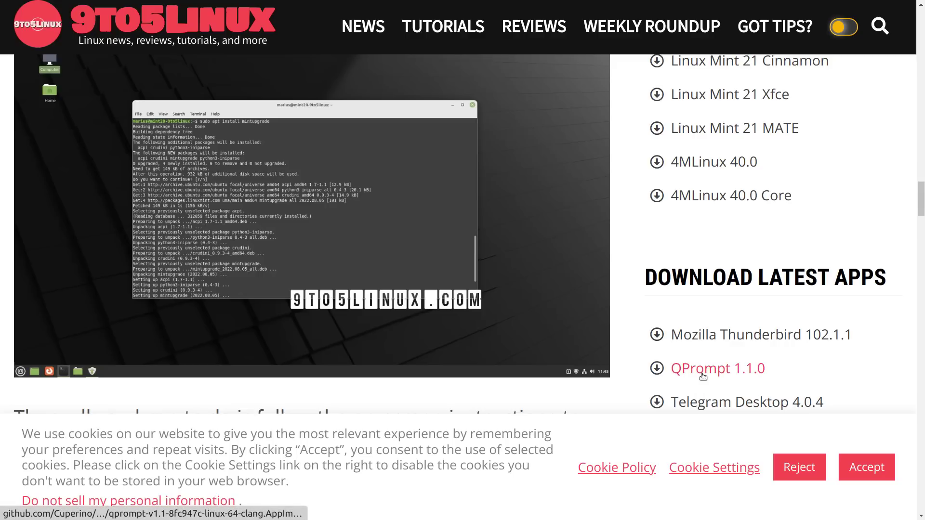
pyautogui.scroll(-7, 703, 376)
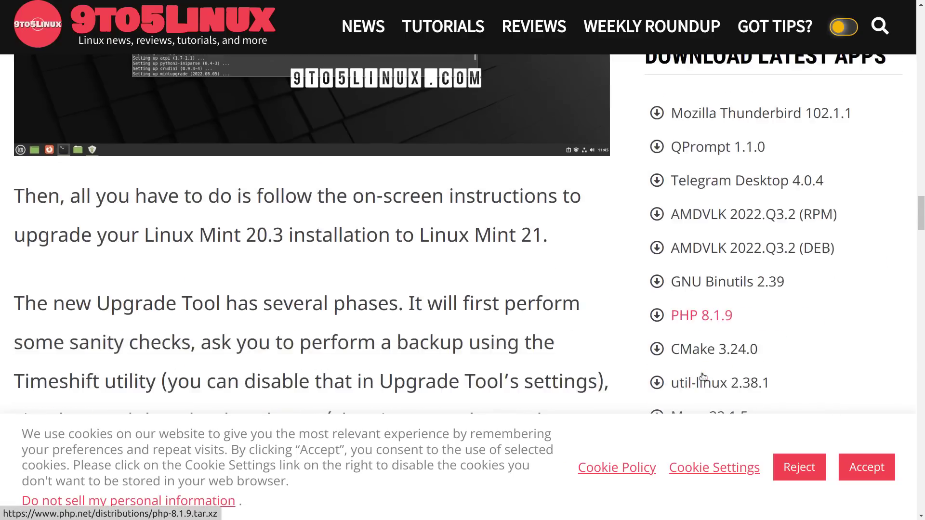
pyautogui.scroll(-5, 703, 376)
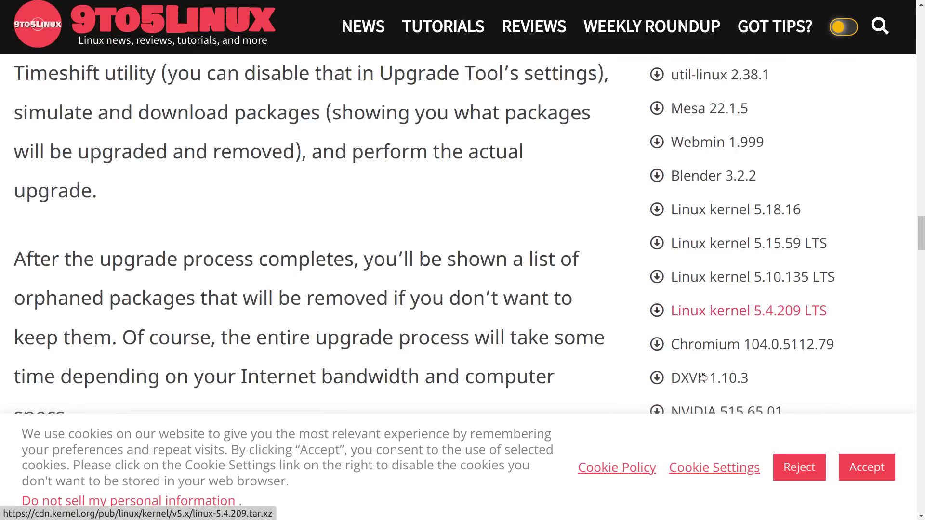
pyautogui.scroll(-3, 701, 376)
pyautogui.scroll(-1, 702, 376)
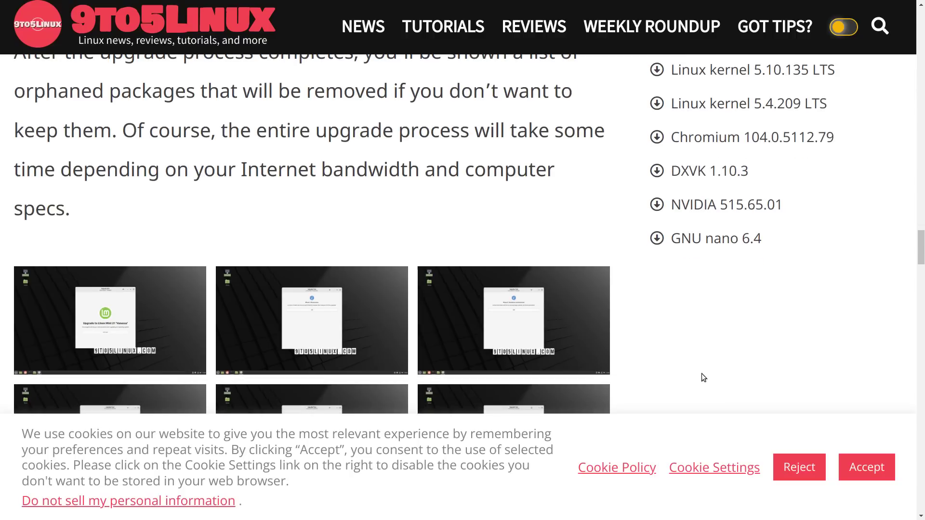
pyautogui.scroll(10, 702, 375)
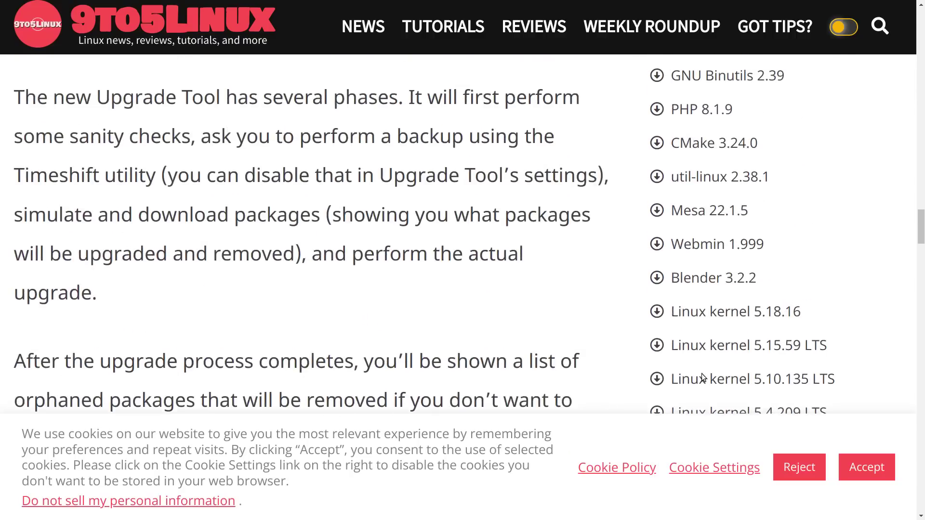
pyautogui.scroll(9, 702, 376)
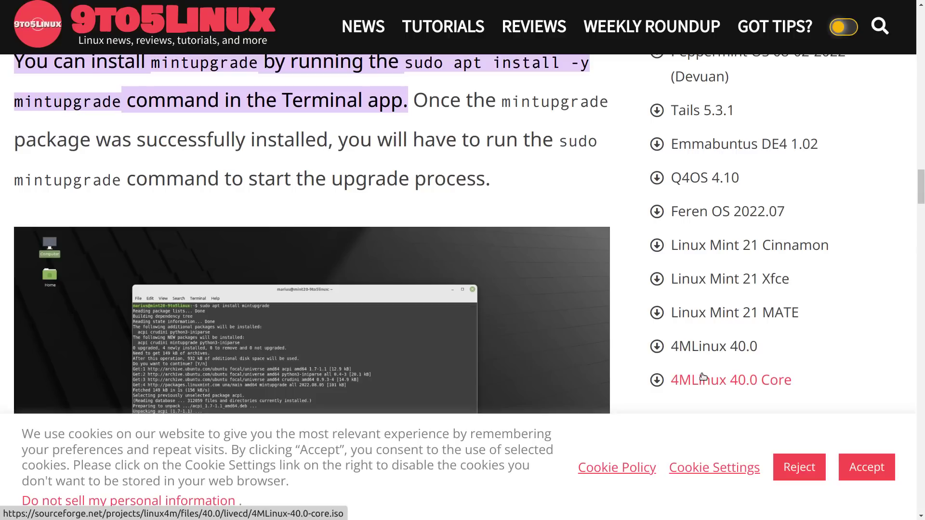
pyautogui.scroll(4, 703, 377)
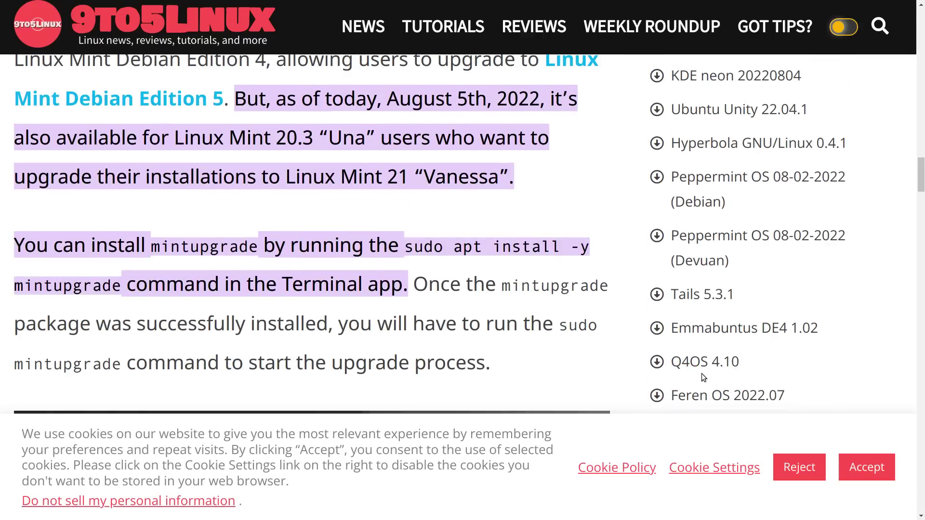
pyautogui.scroll(3, 702, 375)
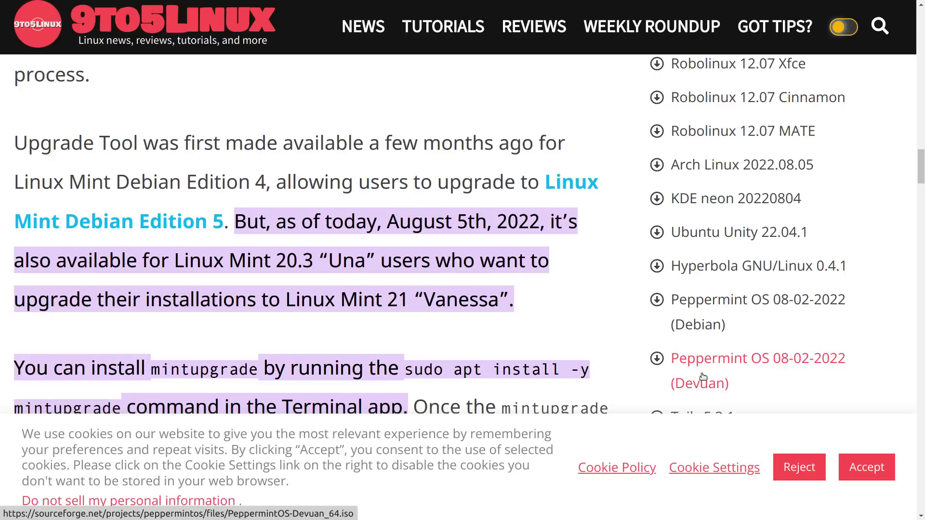
# Step: Switch back to the desktop workspace, find Timeshift among the installed applications and open it, authenticating with the account password
pyautogui.hotkey('ctrl', 'alt', 'Left')
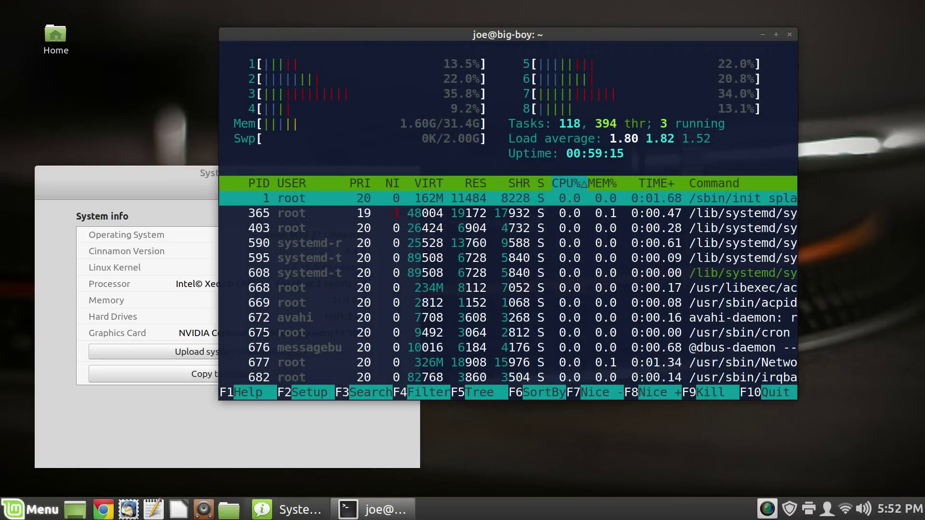
pyautogui.press('super')
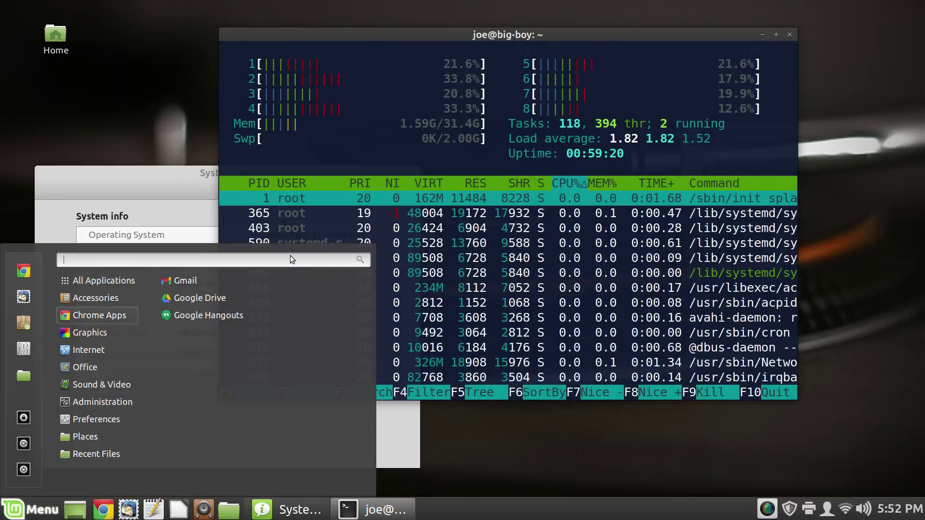
pyautogui.write('timeshift')
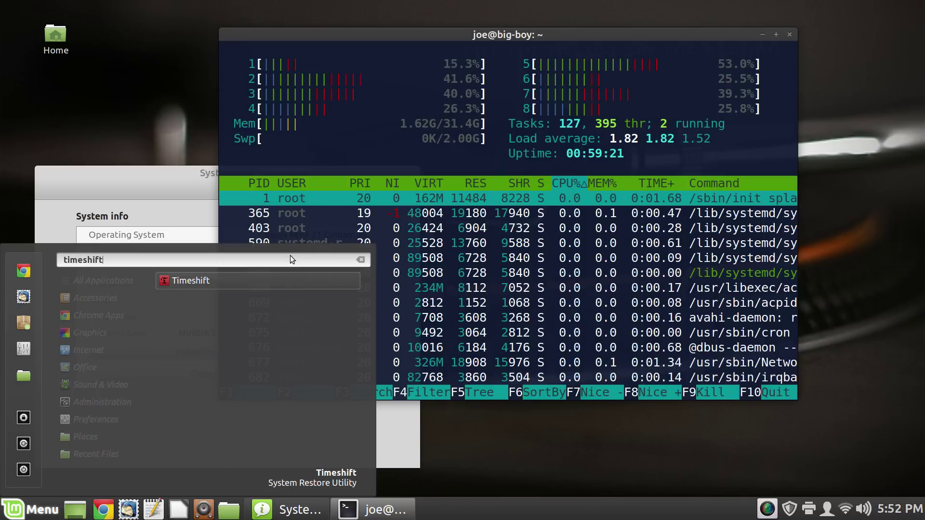
pyautogui.press('Return')
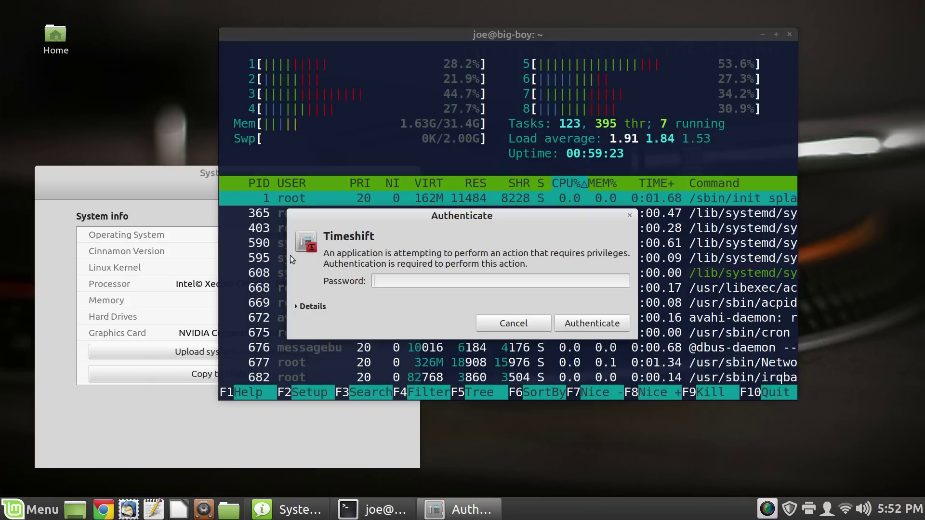
pyautogui.write('••••••')
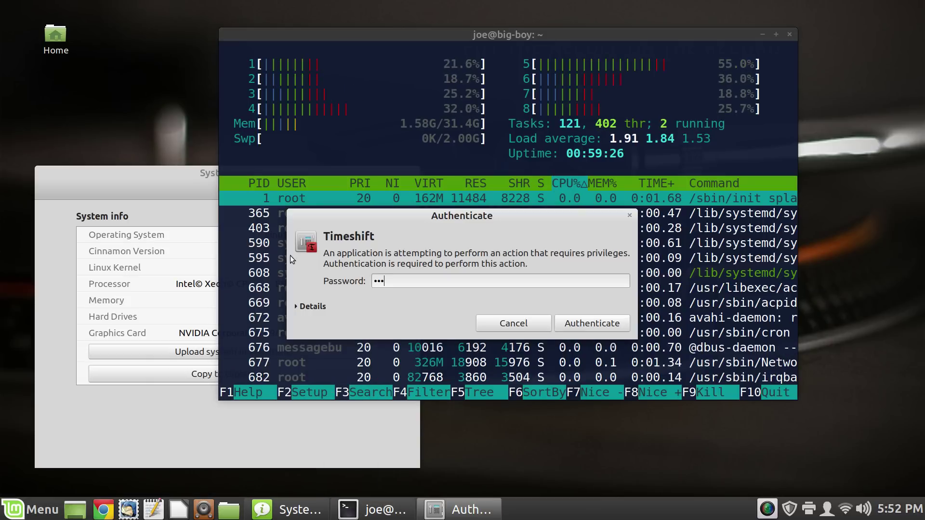
pyautogui.write('•')
pyautogui.press('Return')
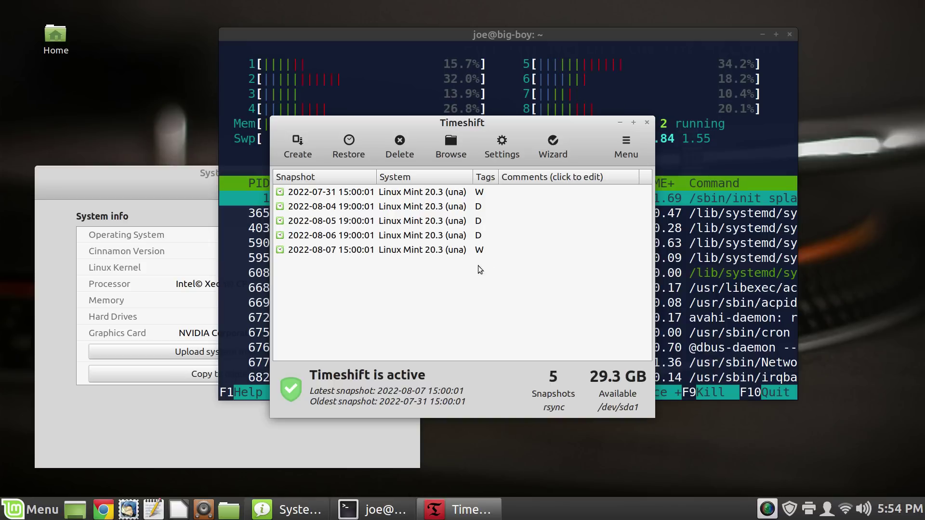
# Step: Review the Timeshift snapshots and the settings for snapshot type, schedule levels and user home directories, and close Timeshift
pyautogui.moveTo(504, 240)
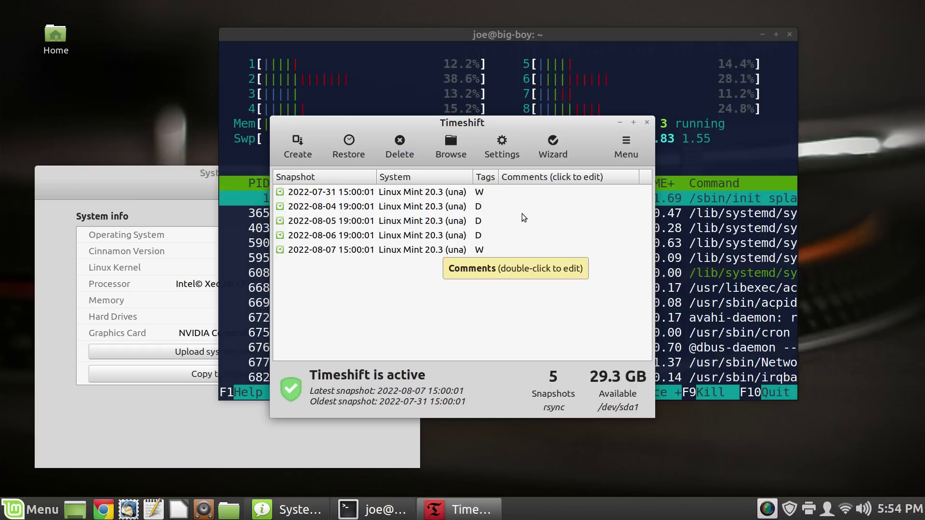
pyautogui.click(501, 155)
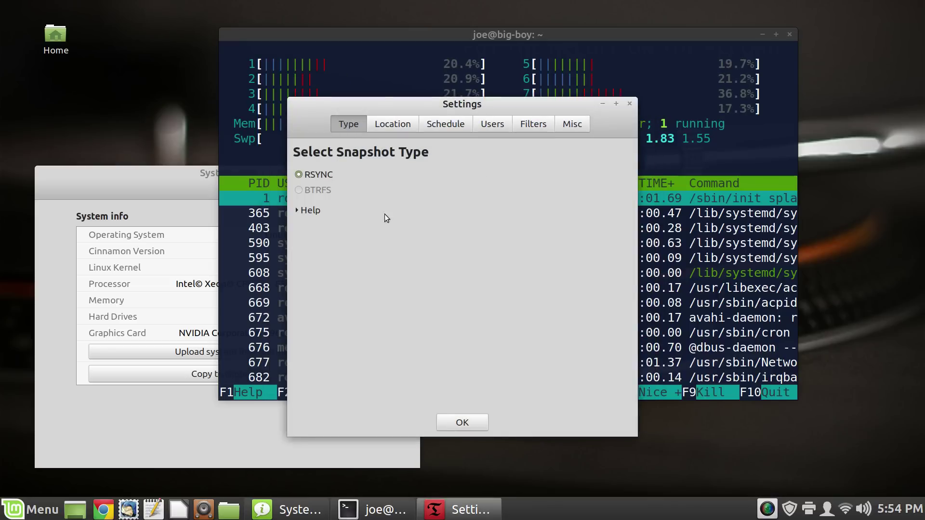
pyautogui.click(465, 424)
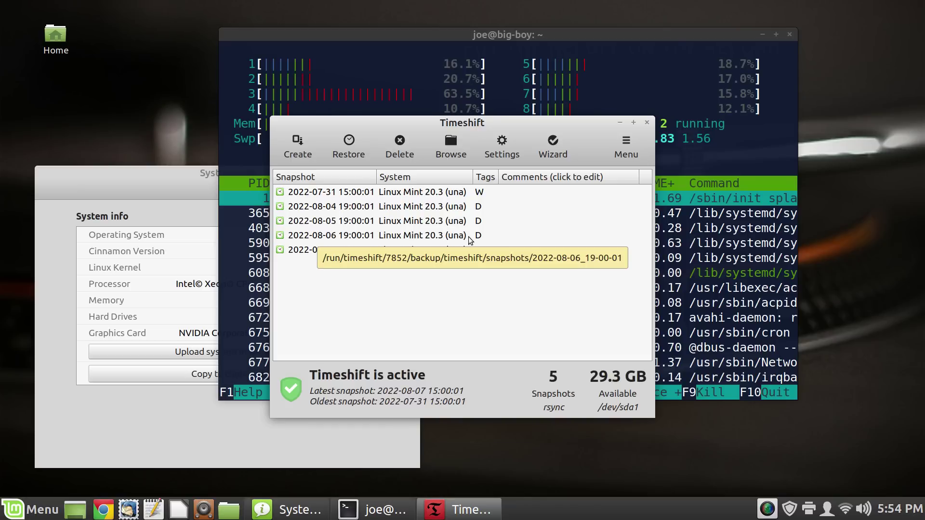
pyautogui.click(496, 153)
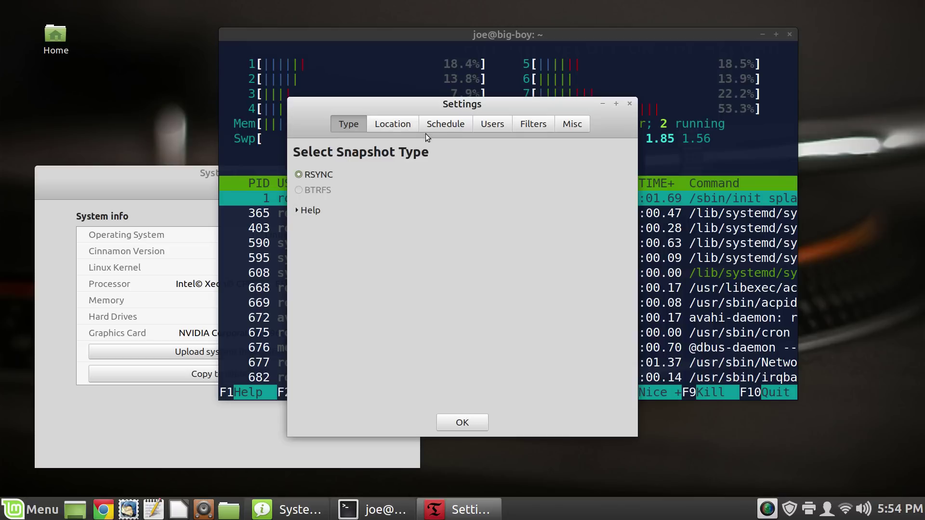
pyautogui.click(446, 129)
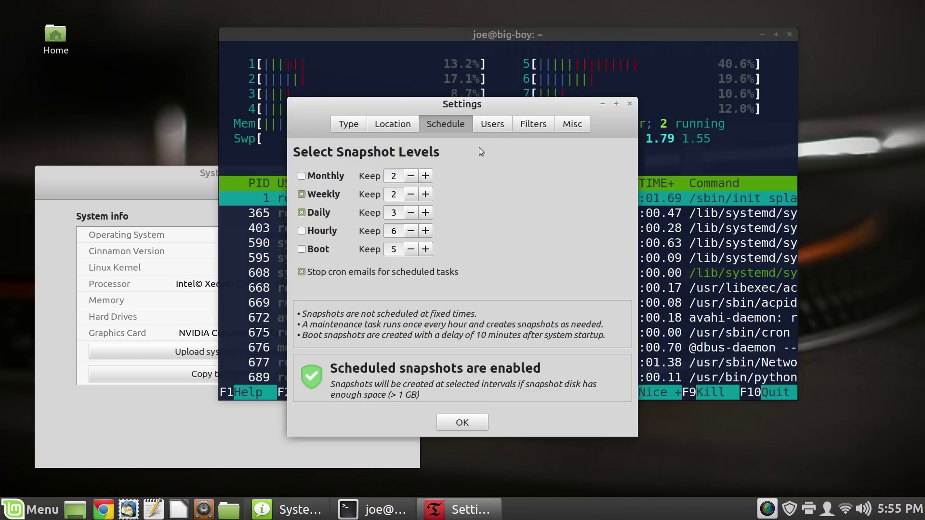
pyautogui.click(491, 124)
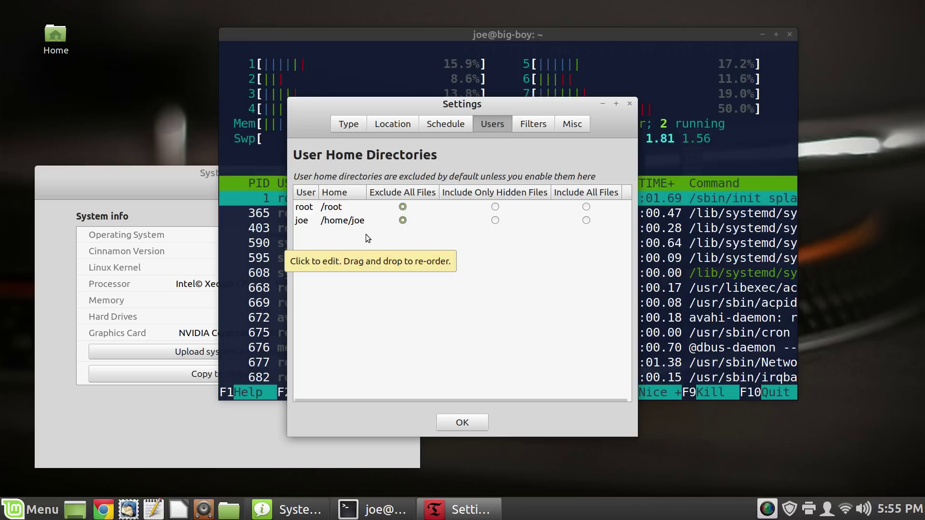
pyautogui.click(629, 105)
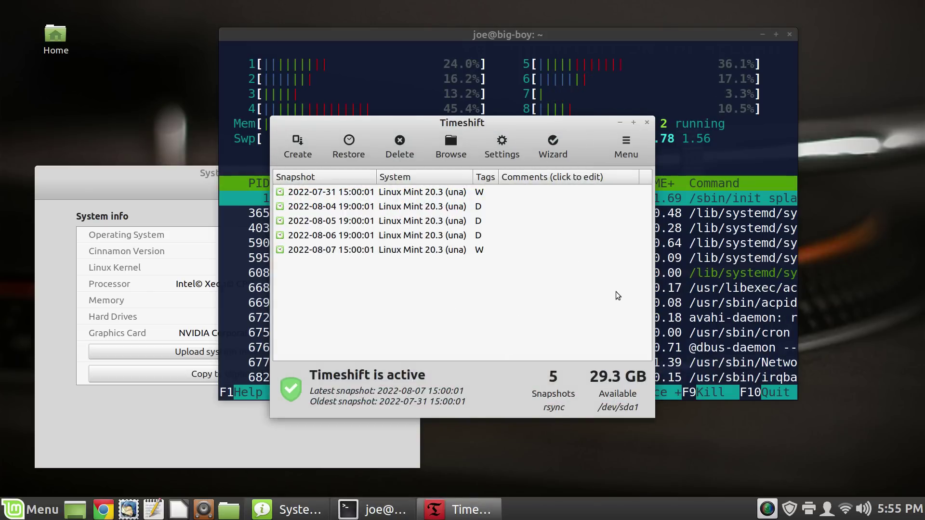
pyautogui.click(647, 124)
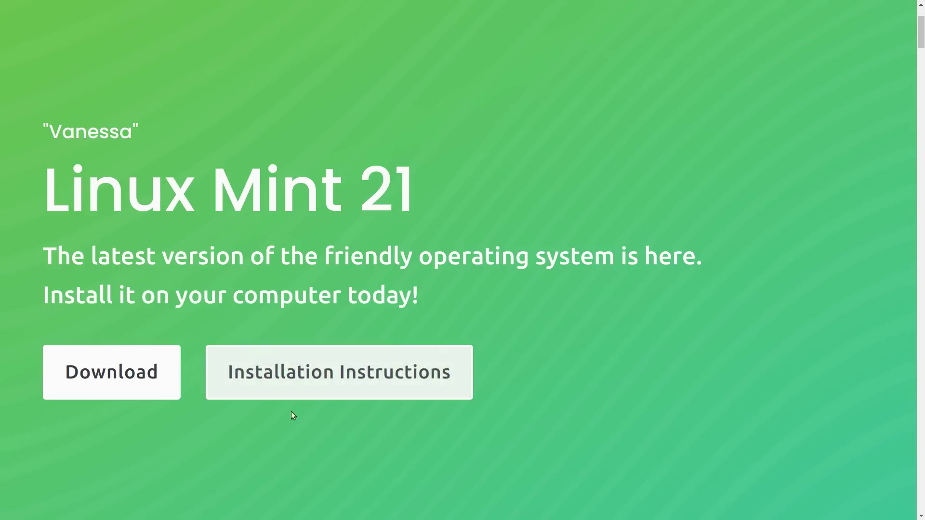
# Step: Open the installation instructions from the Linux Mint 21 page and look through the sections of the Linux Mint Installation Guide
pyautogui.click(301, 374)
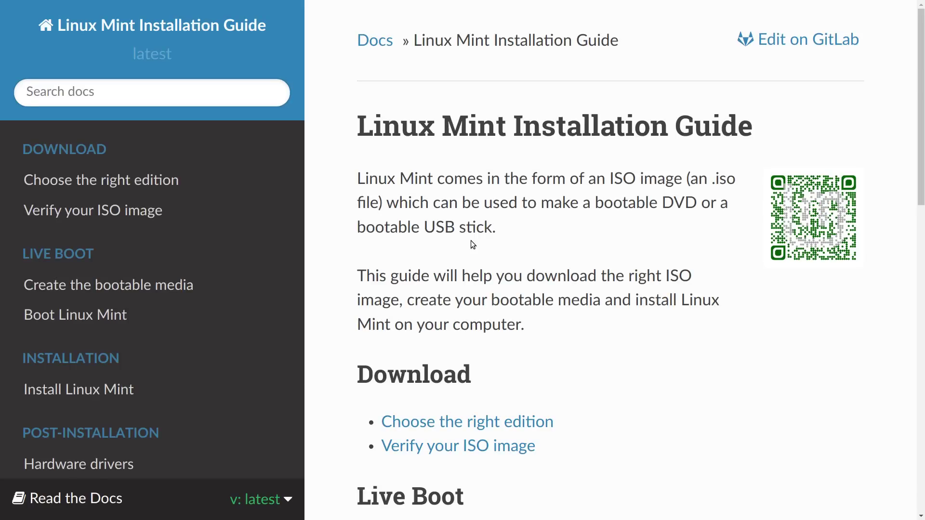
pyautogui.scroll(-4, 471, 241)
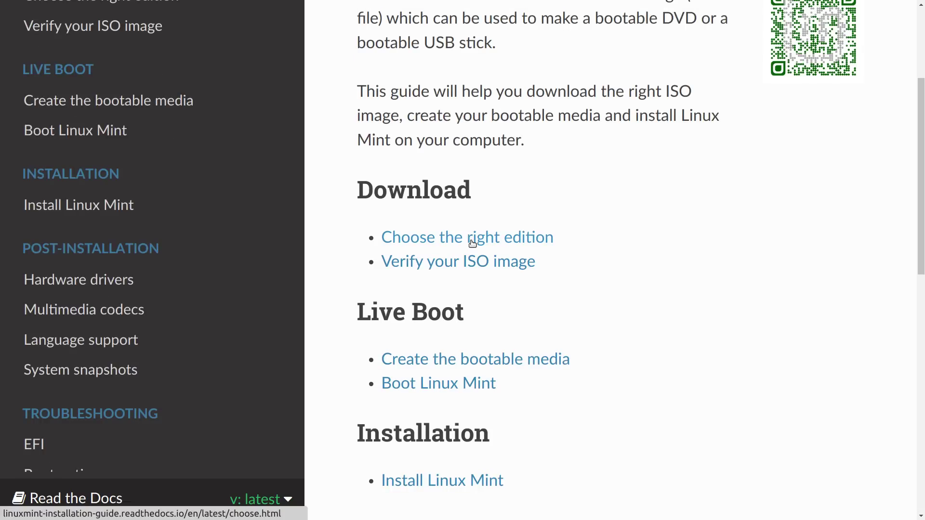
pyautogui.scroll(-1, 472, 243)
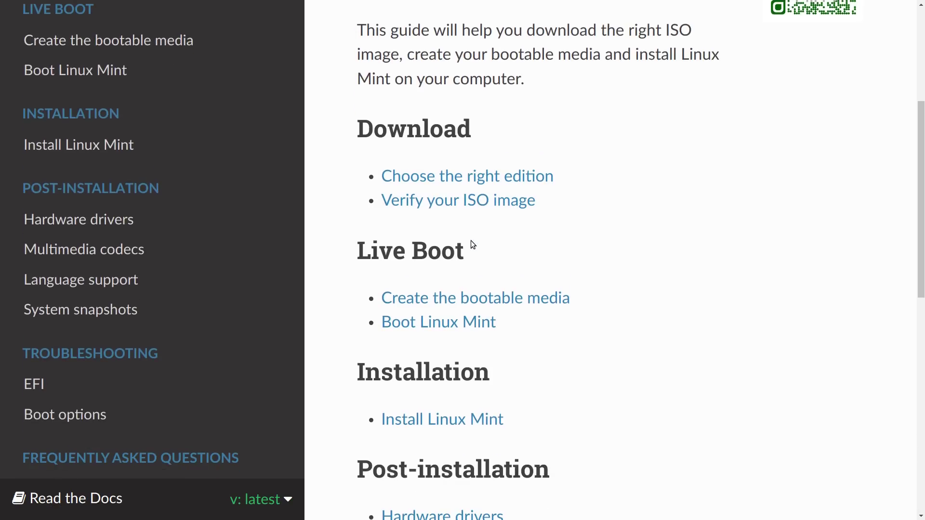
pyautogui.scroll(-2, 473, 244)
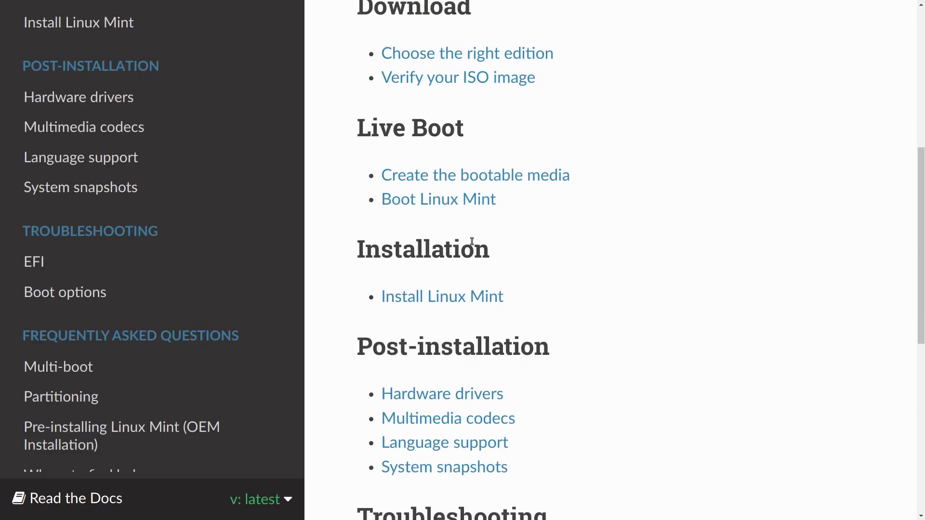
pyautogui.scroll(4, 472, 241)
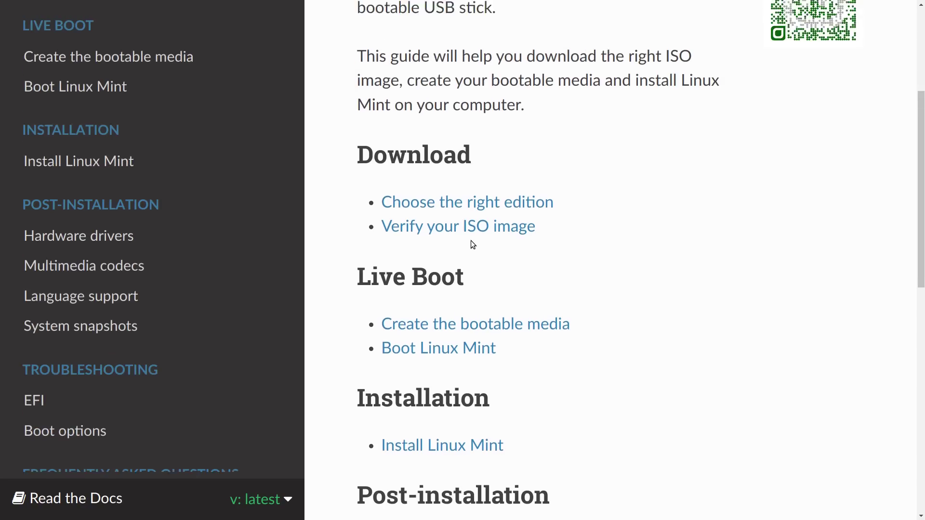
pyautogui.scroll(2, 472, 245)
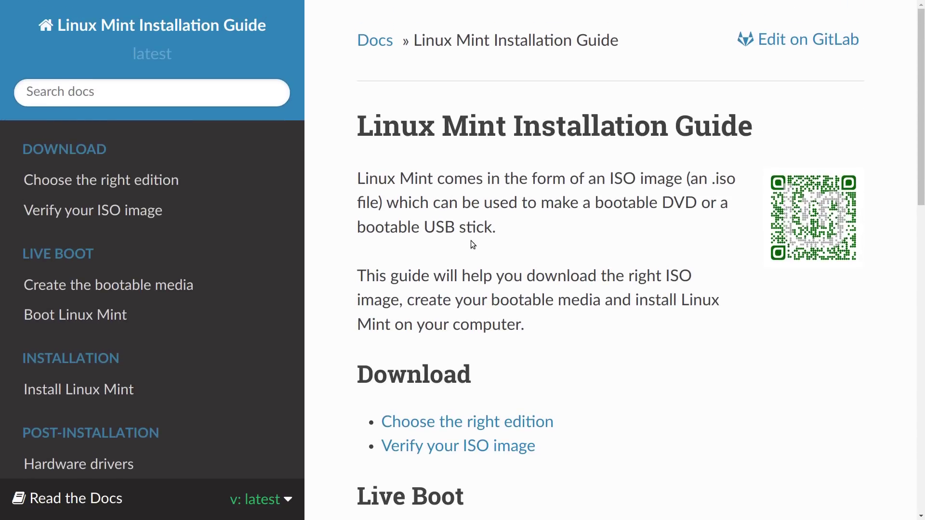
# Step: Look through the Linux Mint 21 "Vanessa" Cinnamon release announcement, open "What's new in Linux Mint 21 Cinnamon" and enlarge the page
pyautogui.hotkey('ctrl', 'Tab')
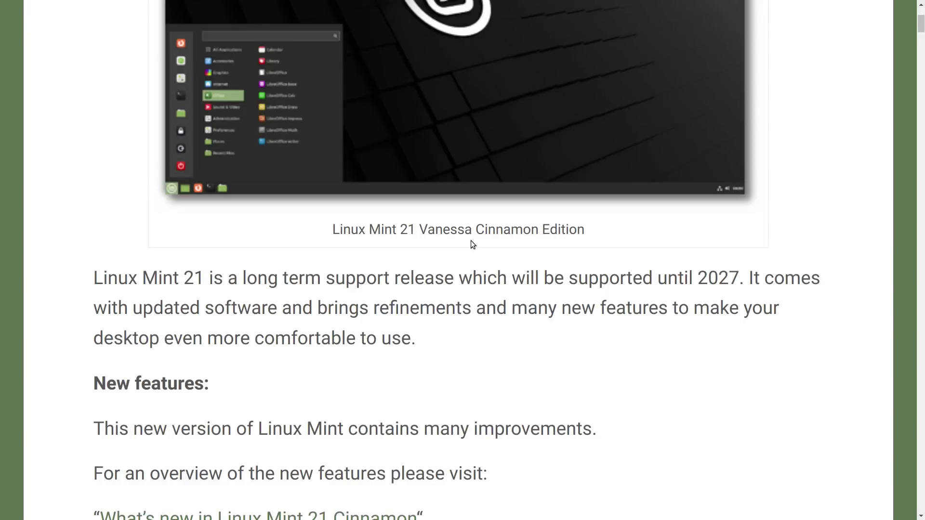
pyautogui.scroll(7, 472, 245)
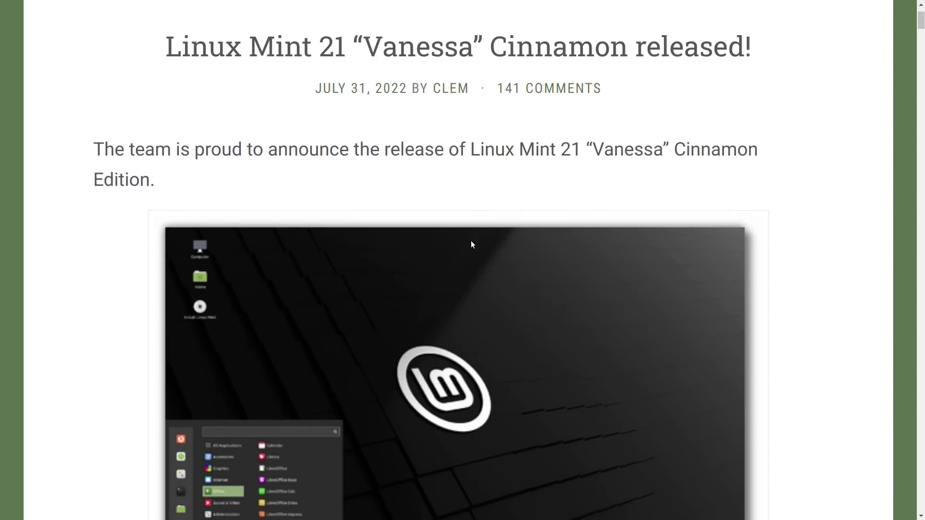
pyautogui.scroll(1, 472, 245)
pyautogui.scroll(4, 471, 245)
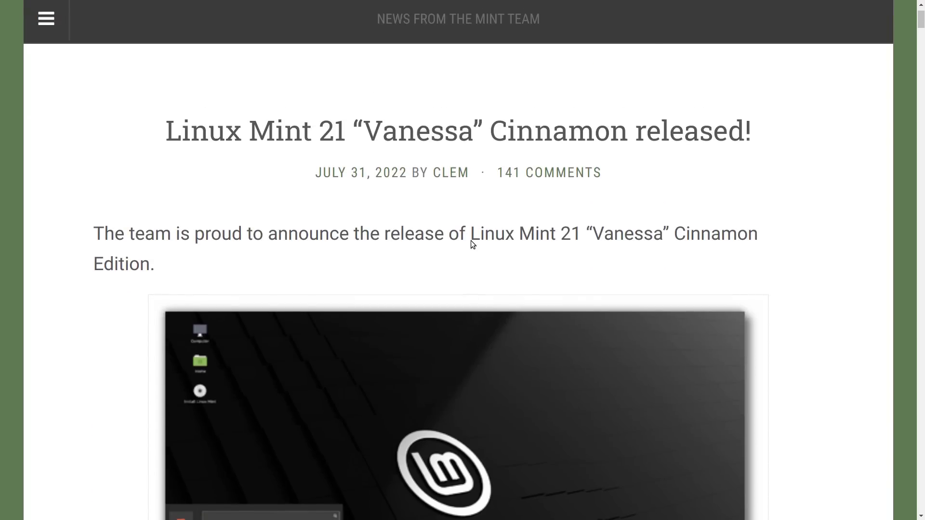
pyautogui.scroll(-14, 472, 245)
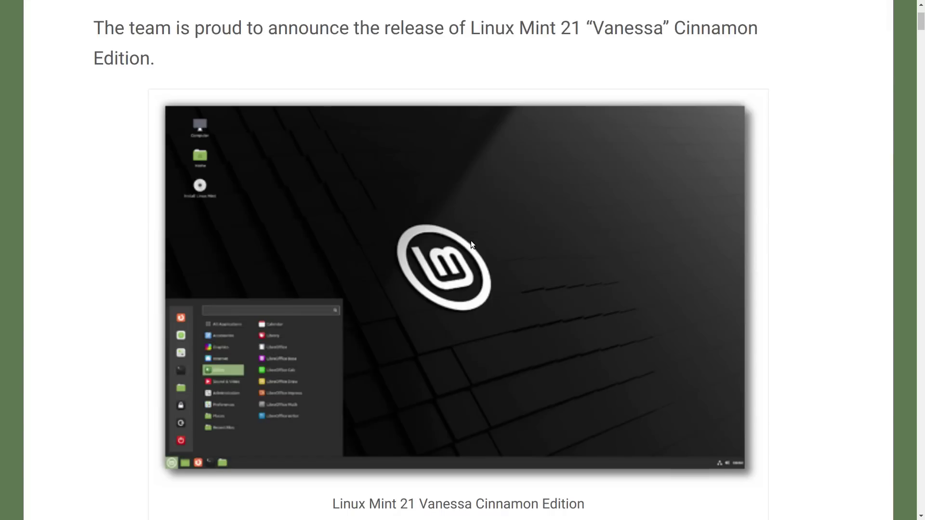
pyautogui.scroll(-2, 472, 244)
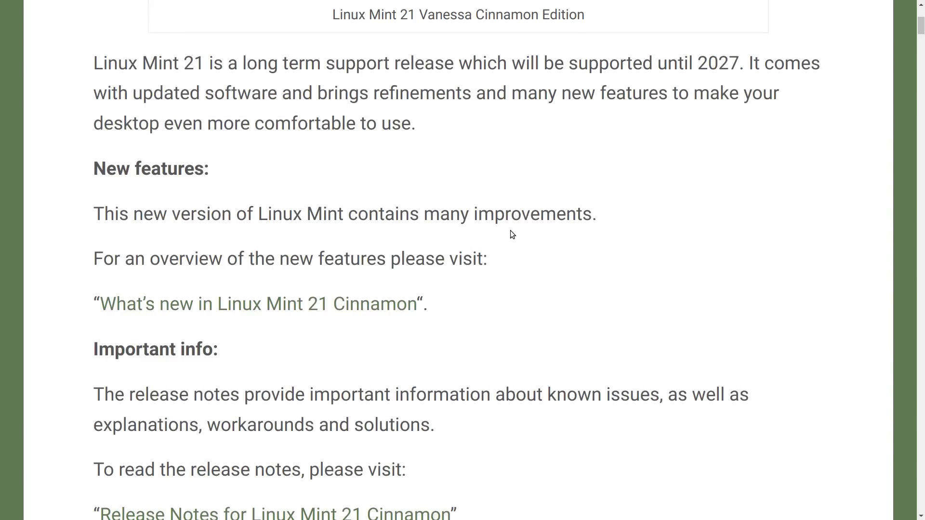
pyautogui.scroll(-1, 511, 232)
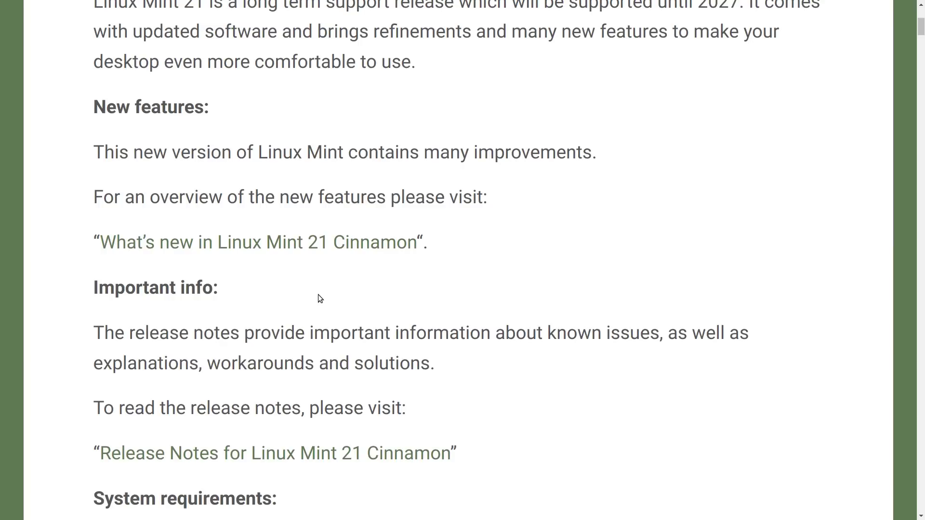
pyautogui.click(322, 242)
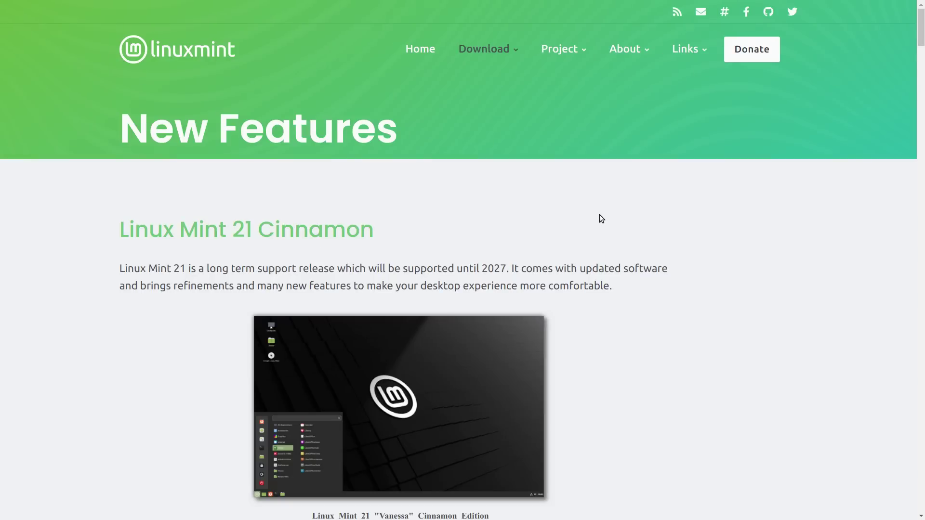
pyautogui.hotkey('ctrl', '+')
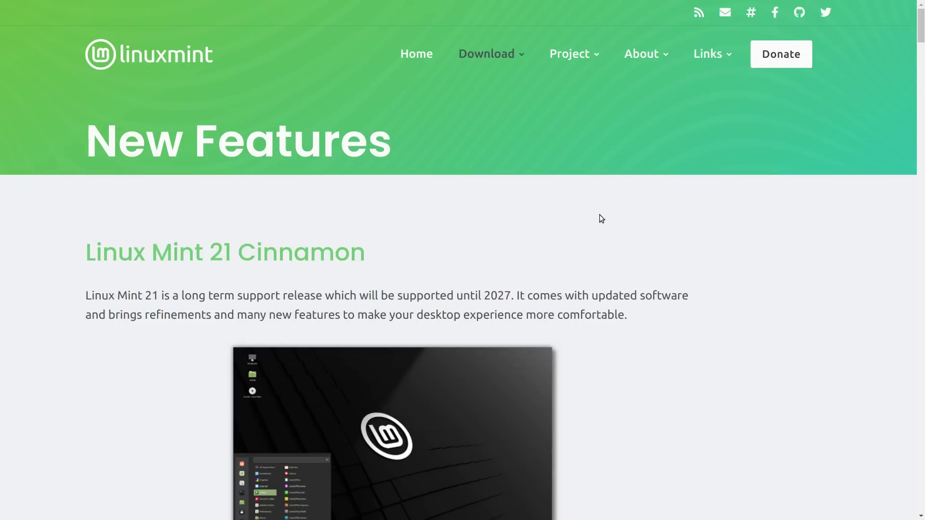
# Step: Read the Bluetooth section about Blueman replacing Blueberry, and return to the screenshot of the Blueman Bluetooth Manager
pyautogui.scroll(-3, 599, 215)
pyautogui.scroll(-8, 600, 215)
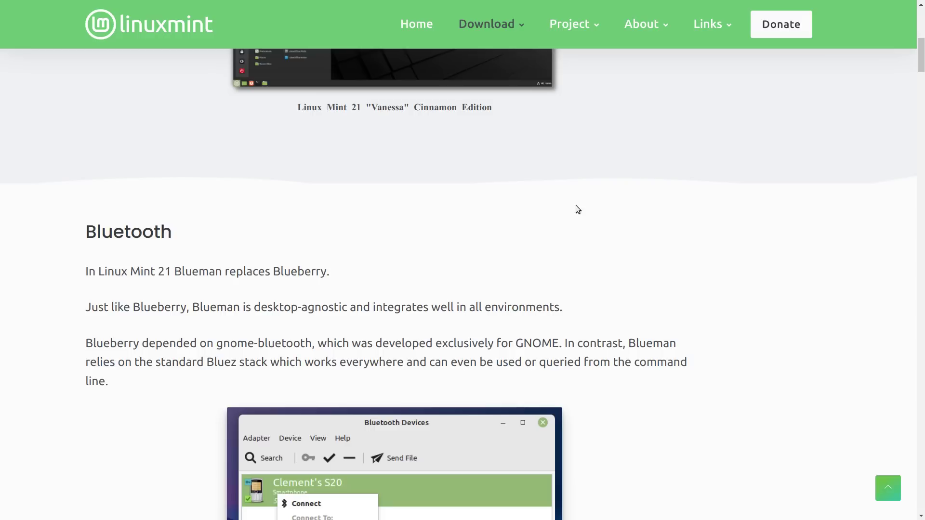
pyautogui.scroll(-7, 551, 222)
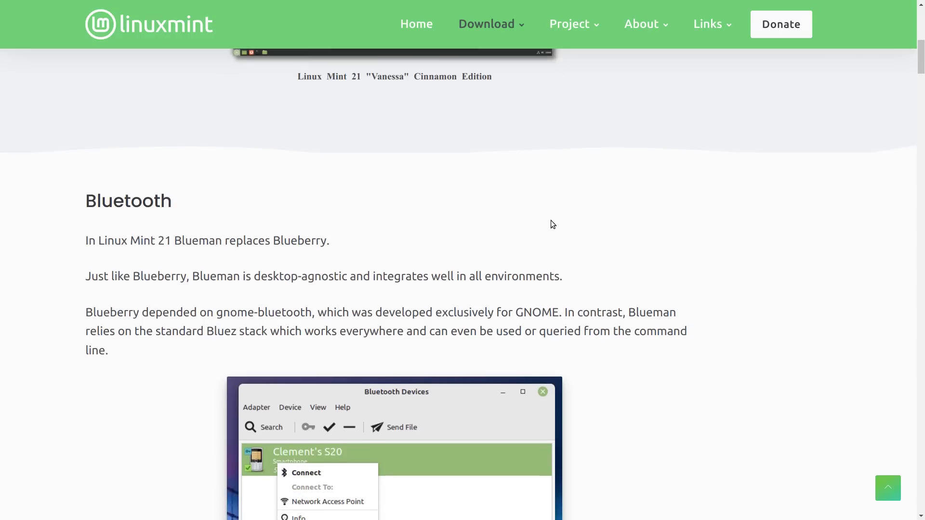
pyautogui.scroll(-3, 550, 221)
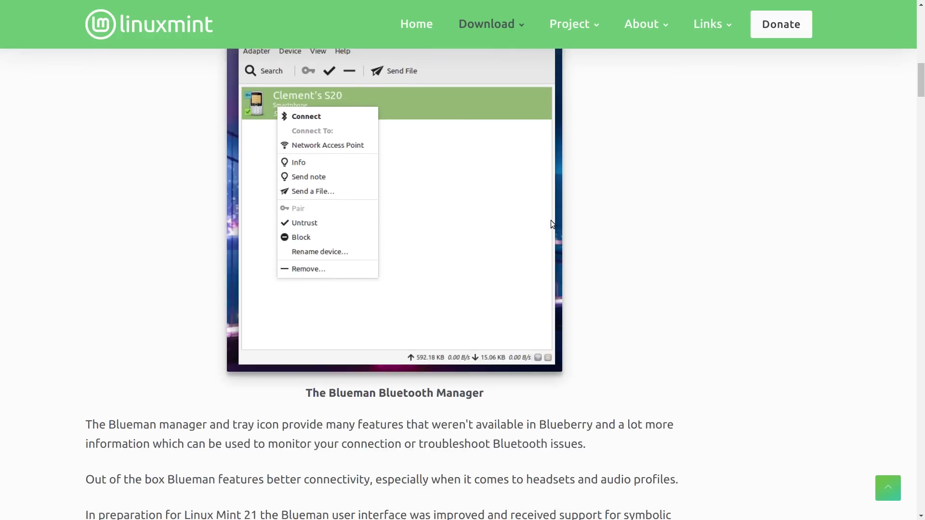
pyautogui.scroll(-1, 552, 223)
pyautogui.scroll(-5, 552, 224)
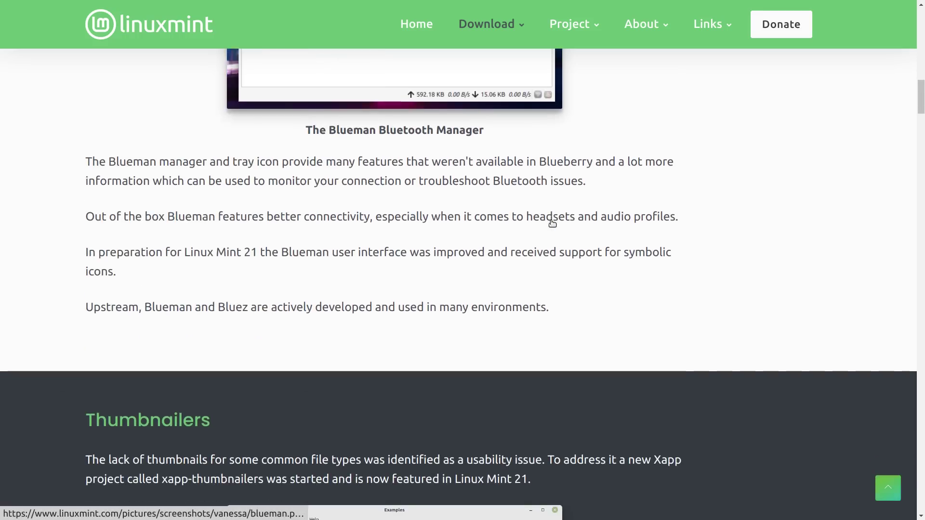
pyautogui.scroll(5, 551, 223)
pyautogui.scroll(4, 553, 224)
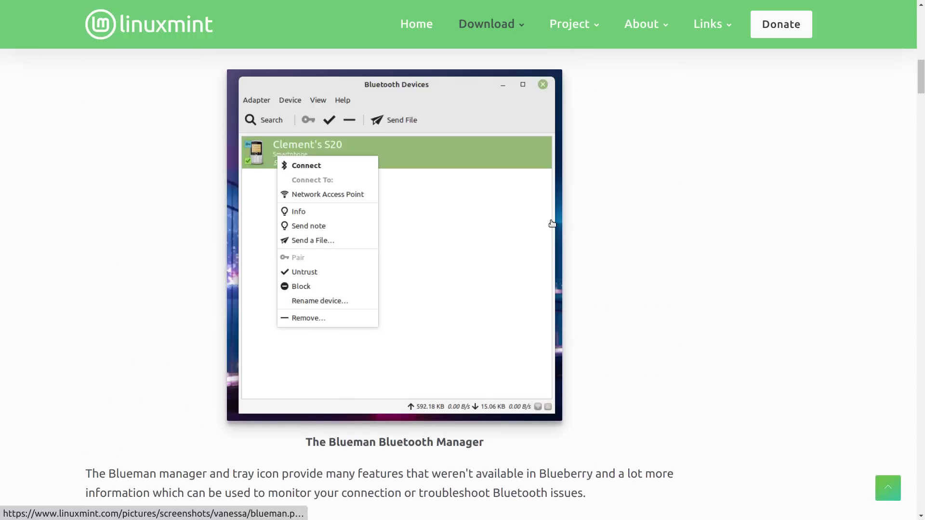
# Step: Read the new features page's sections on Thumbnailers, Sticky Notes and the Process Monitor
pyautogui.scroll(-10, 552, 223)
pyautogui.scroll(-5, 553, 224)
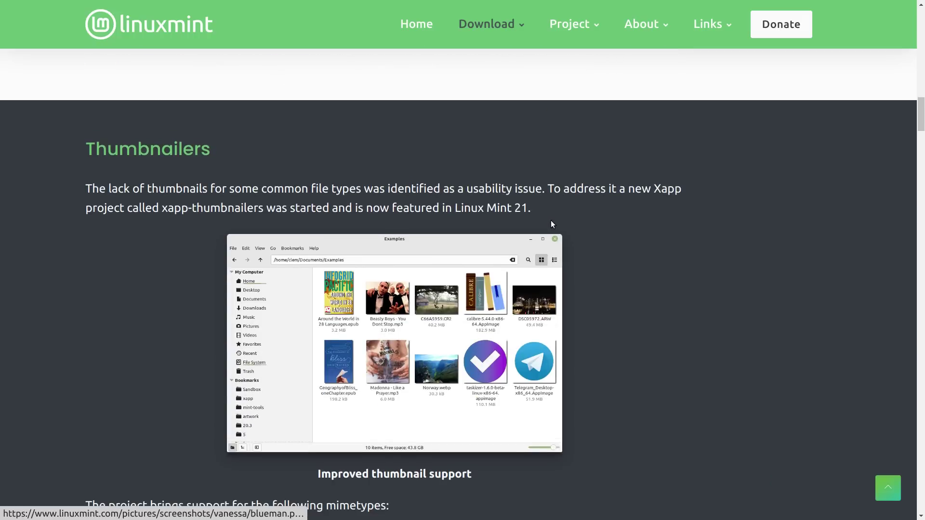
pyautogui.scroll(-4, 553, 225)
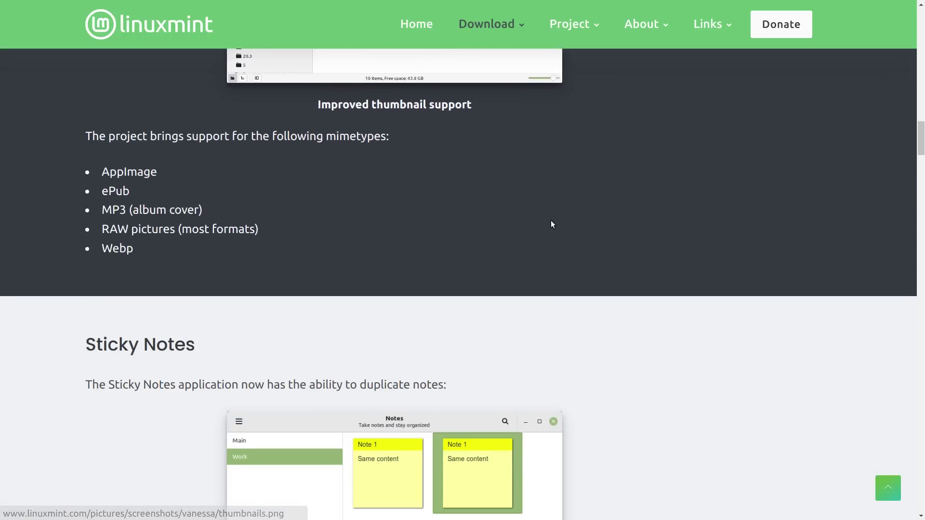
pyautogui.scroll(-4, 552, 224)
pyautogui.scroll(-6, 553, 224)
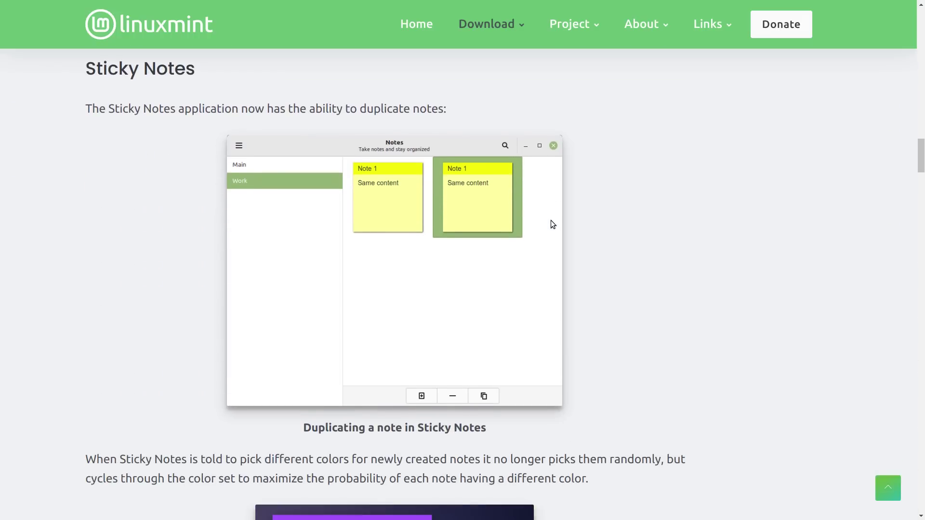
pyautogui.scroll(-8, 552, 224)
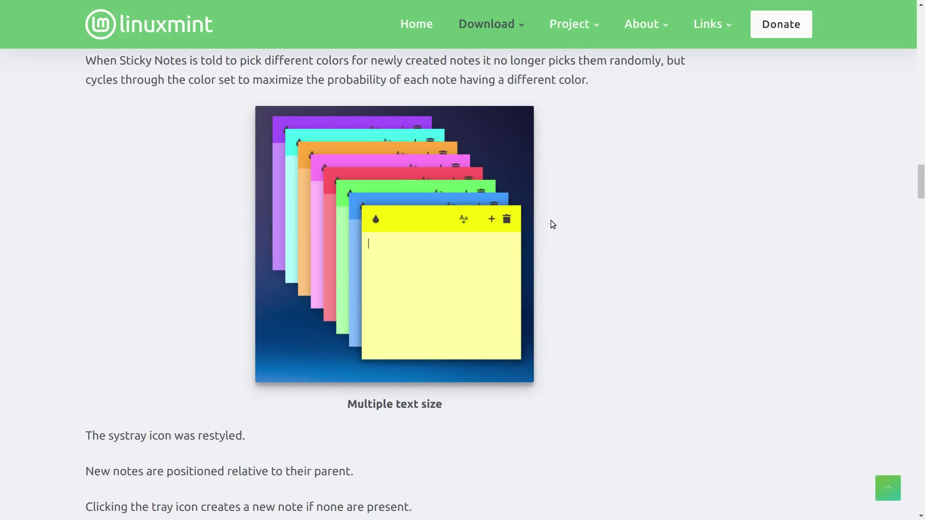
pyautogui.scroll(-7, 552, 225)
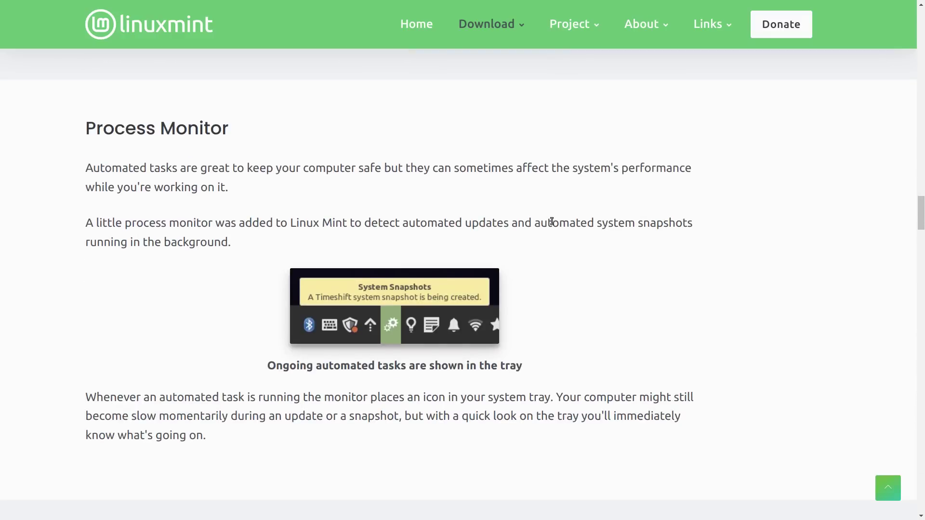
pyautogui.scroll(-8, 552, 222)
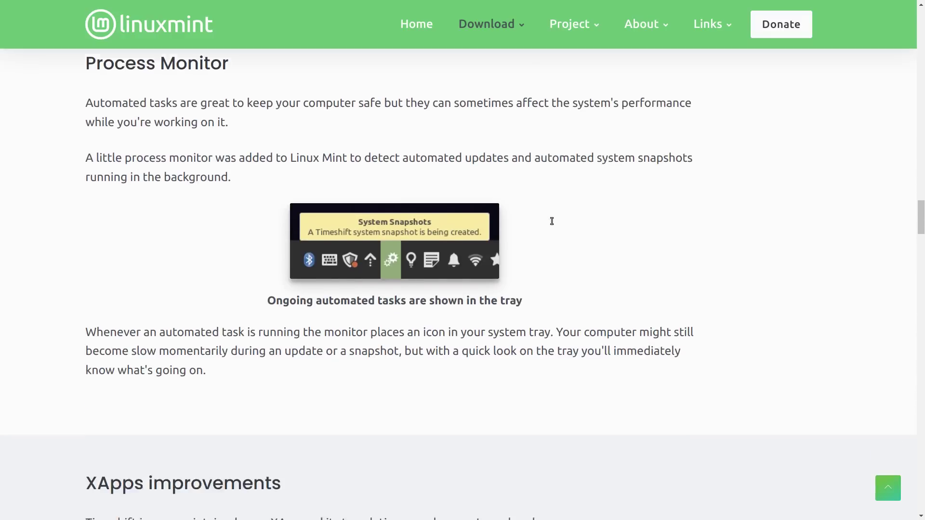
# Step: Read on through the XApps improvements and the Cinnamon 5.4 sections on the Mutter rebase and the window manager
pyautogui.scroll(-7, 553, 224)
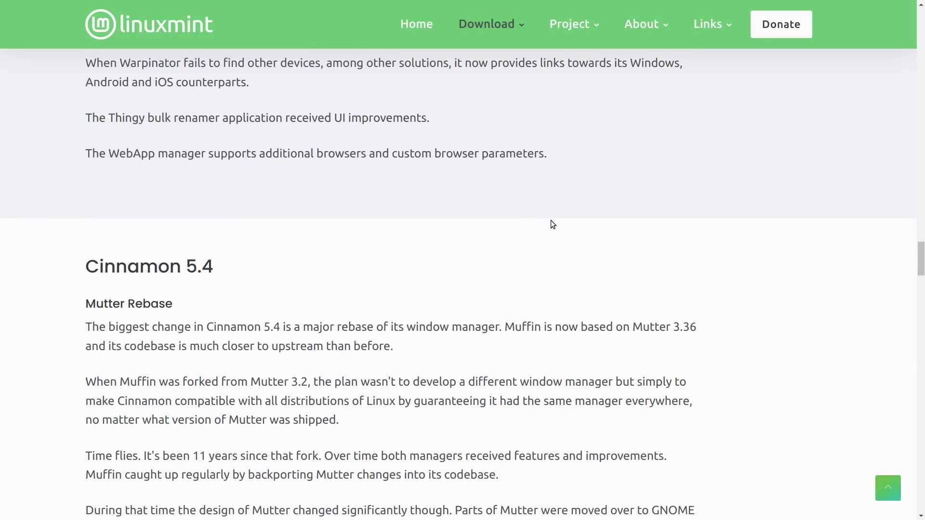
pyautogui.scroll(-6, 552, 224)
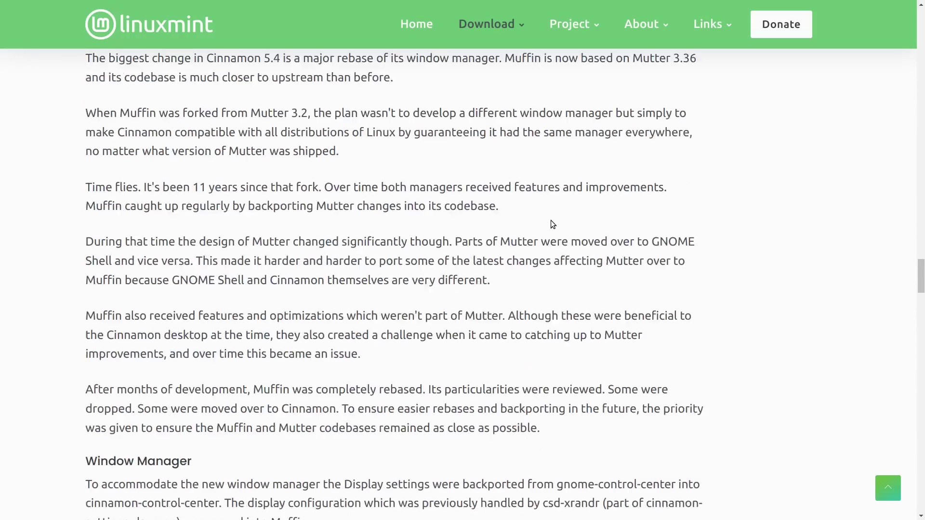
pyautogui.scroll(-8, 553, 224)
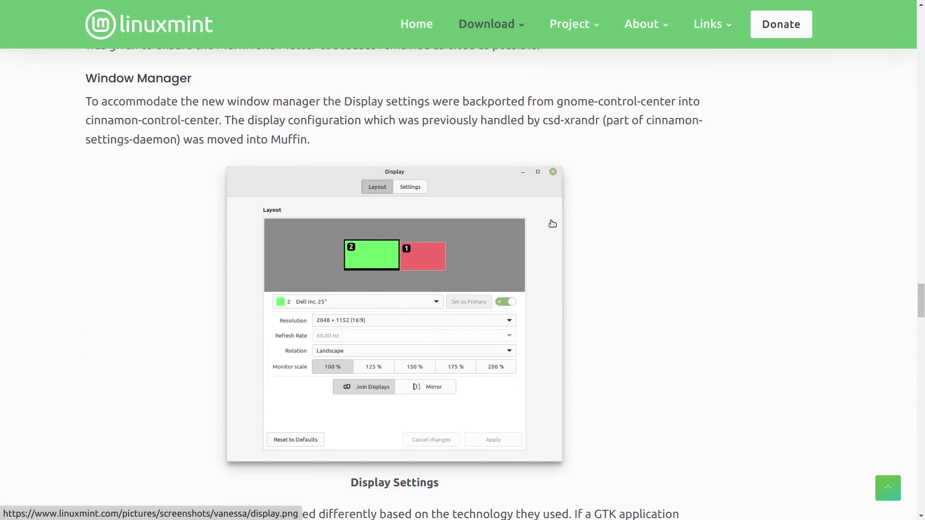
pyautogui.scroll(-7, 553, 224)
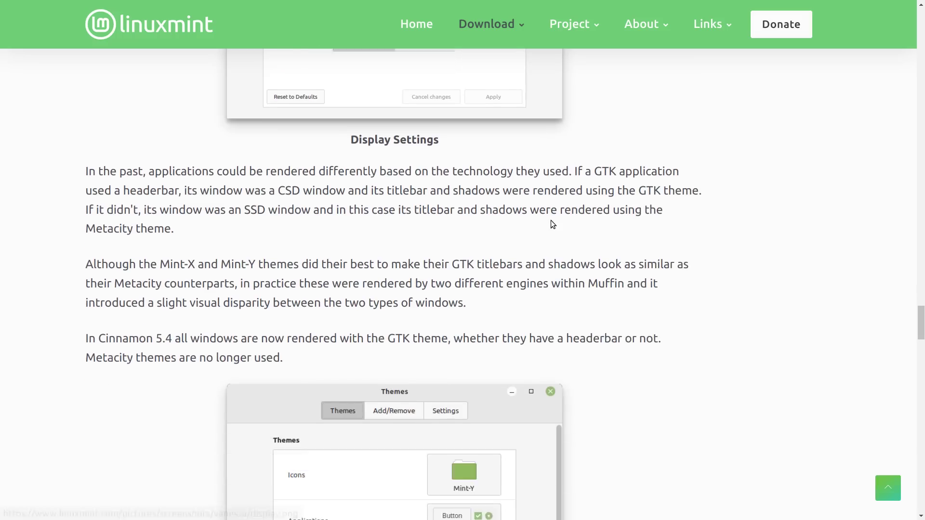
pyautogui.scroll(-4, 553, 224)
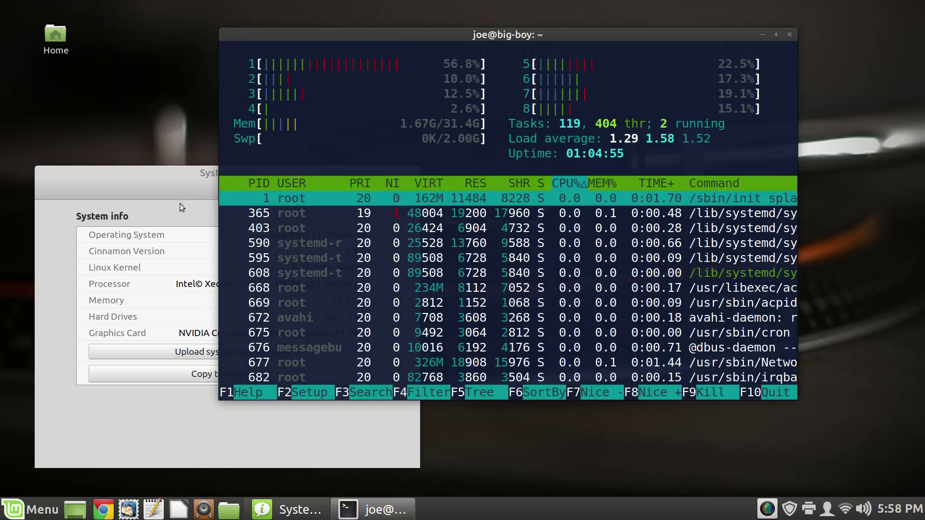
# Step: Back on the desktop, close the System Info window and quit htop in the terminal
pyautogui.click(180, 178)
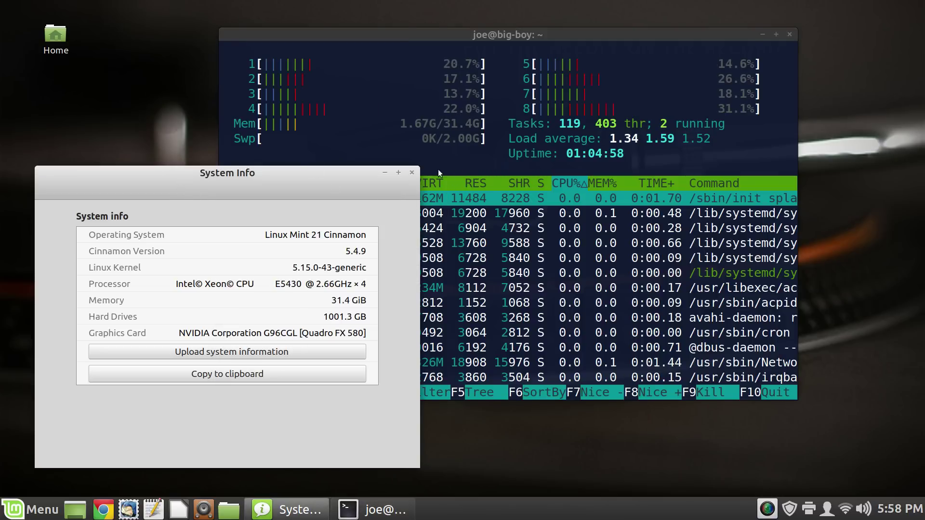
pyautogui.click(410, 174)
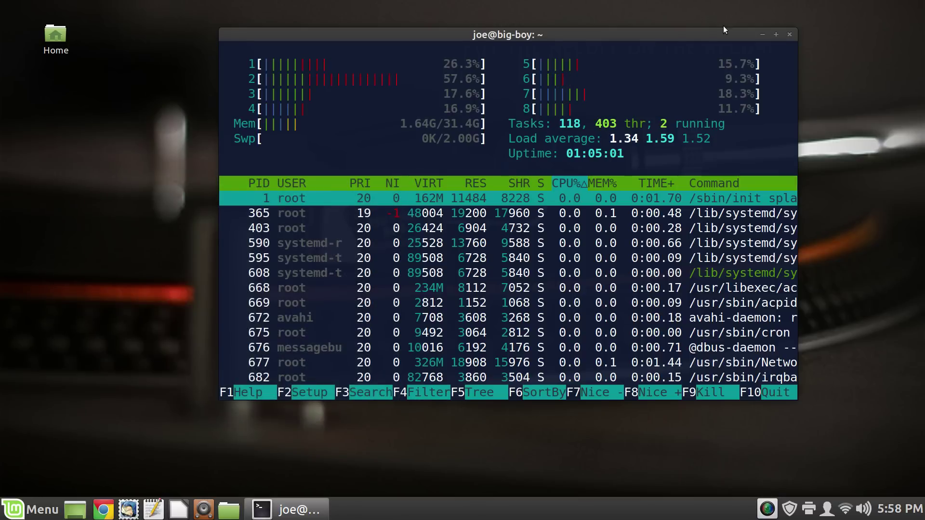
pyautogui.click(760, 34)
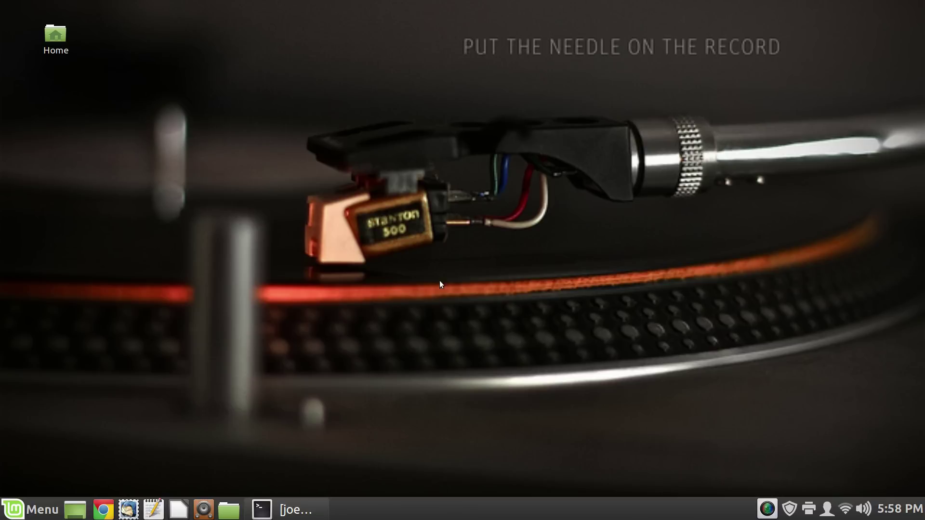
pyautogui.click(308, 506)
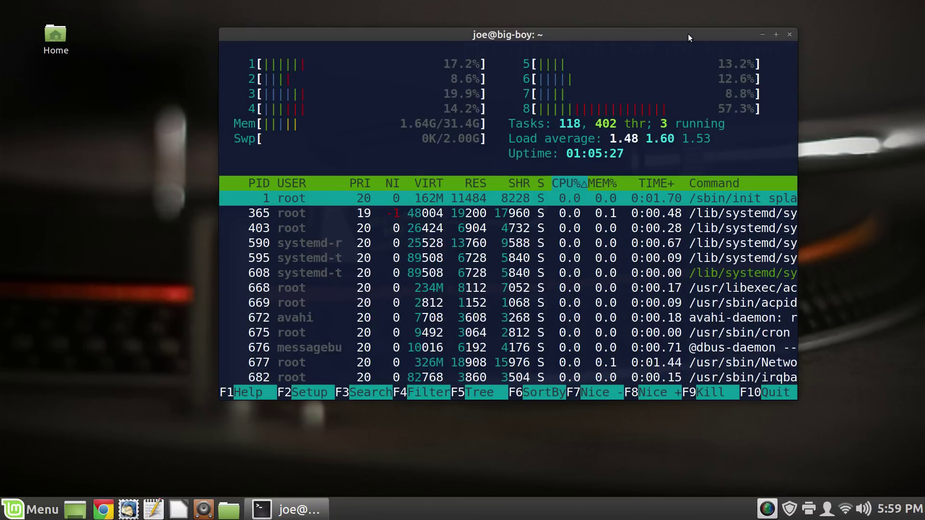
pyautogui.press('q')
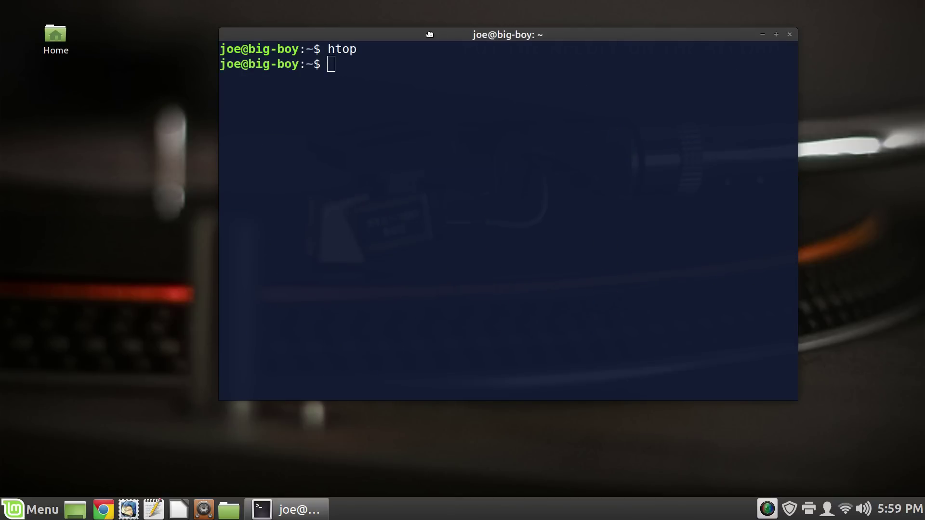
# Step: Make the terminal full screen and enlarge its text
pyautogui.moveTo(430, 33); pyautogui.dragTo(394, 29)
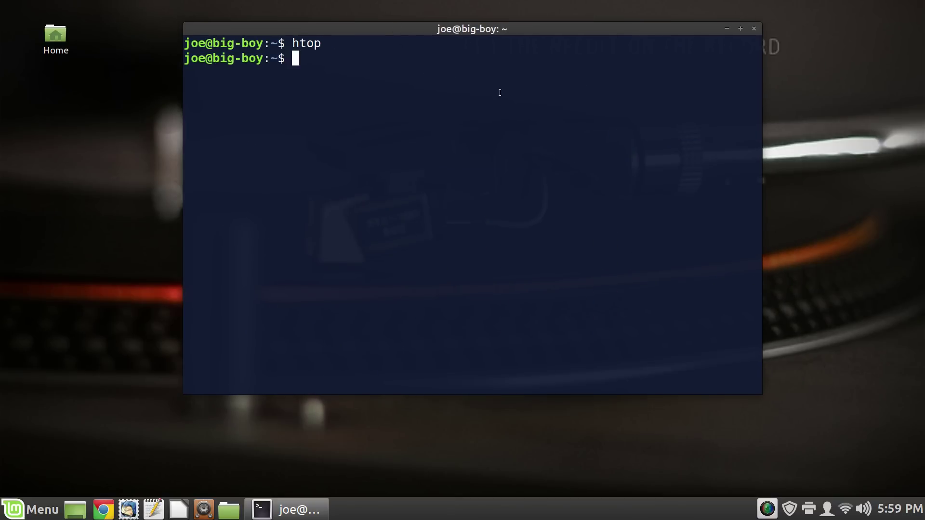
pyautogui.press('F11')
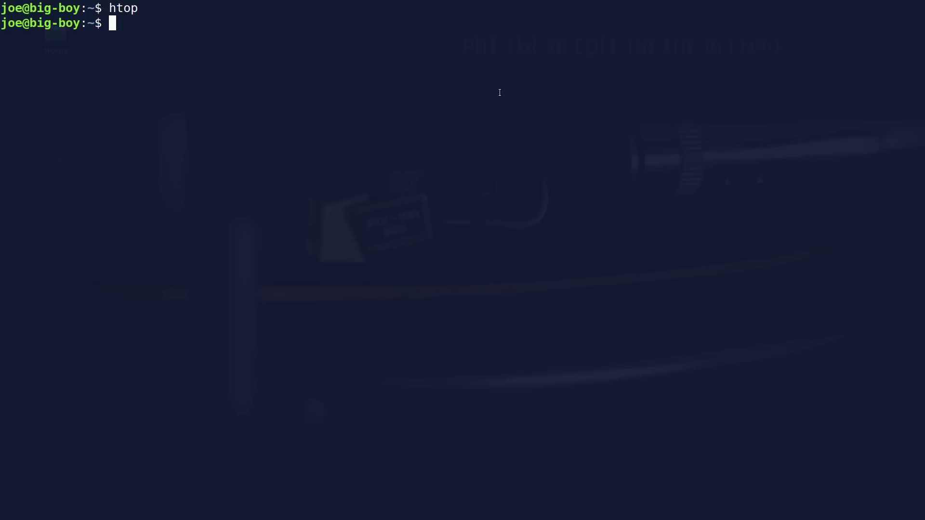
pyautogui.hotkey('ctrl', '+')
pyautogui.hotkey('ctrl', '+')
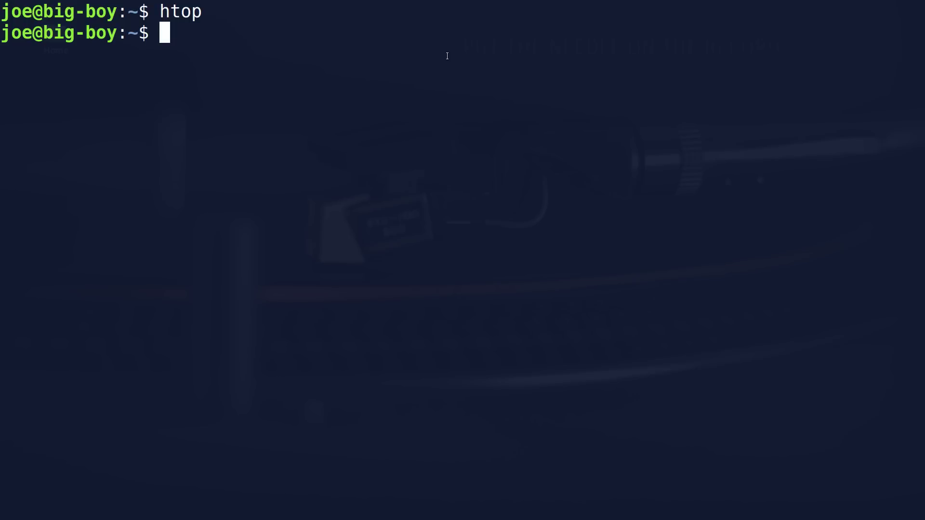
# Step: Copy mp3gain_1.6.2-2_amd64.deb from /var/cache/apt/archives/ into Downloads/Packages/ with the cp command
pyautogui.write('cp ')
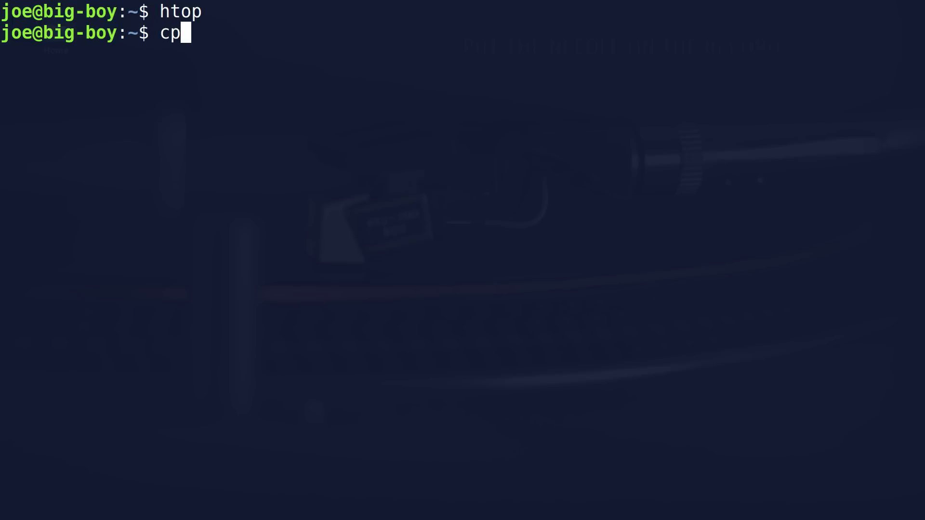
pyautogui.write('/')
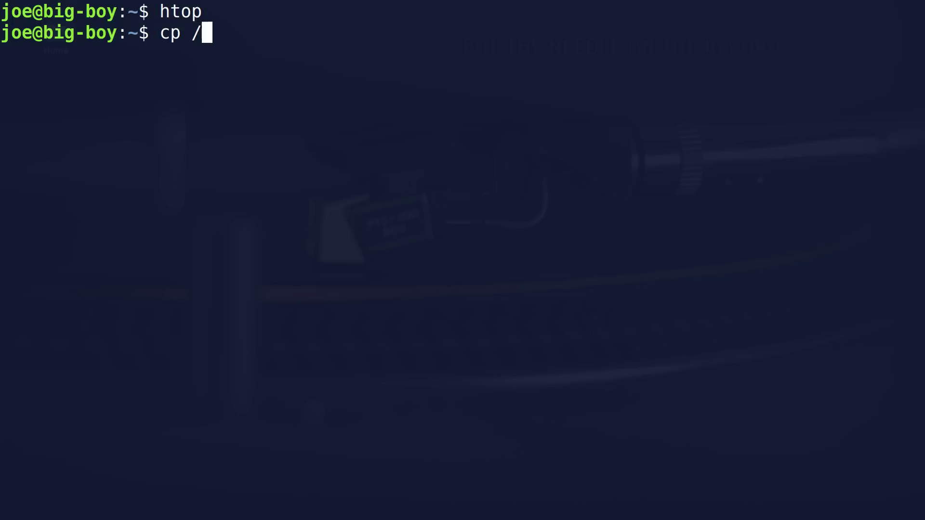
pyautogui.write('var/')
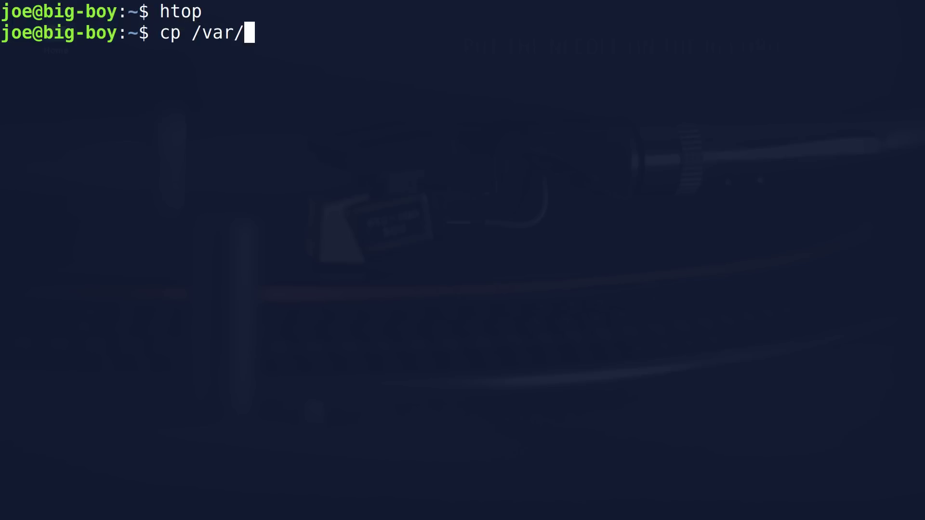
pyautogui.write('cach')
pyautogui.press('Tab')
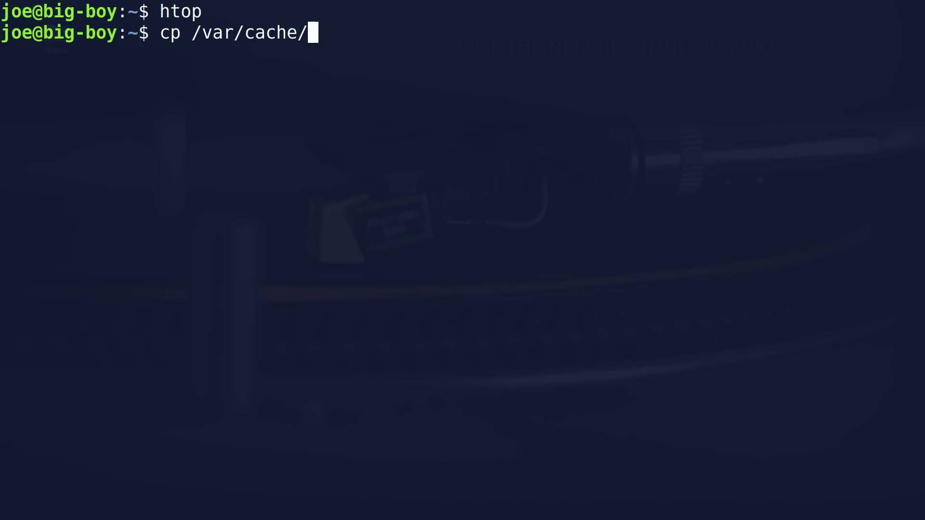
pyautogui.write('arch')
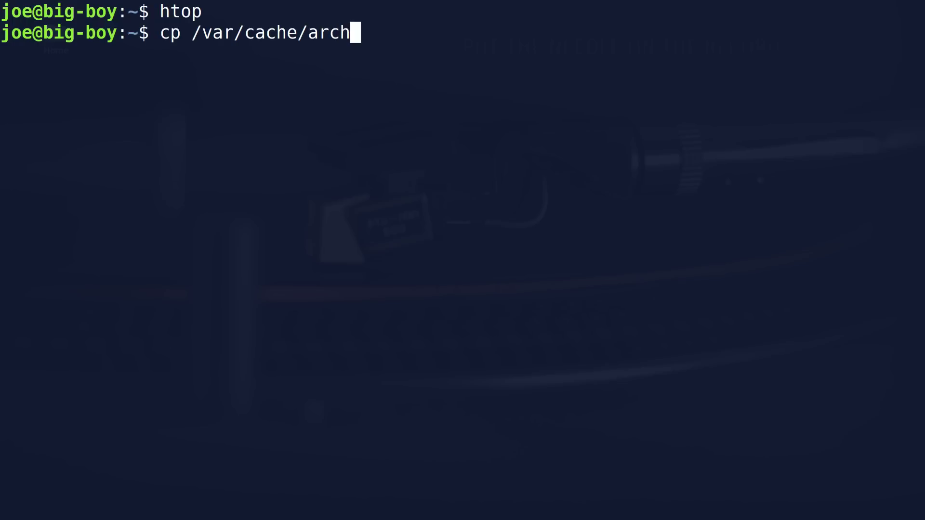
pyautogui.press('BackSpace')
pyautogui.press('BackSpace')
pyautogui.press('BackSpace')
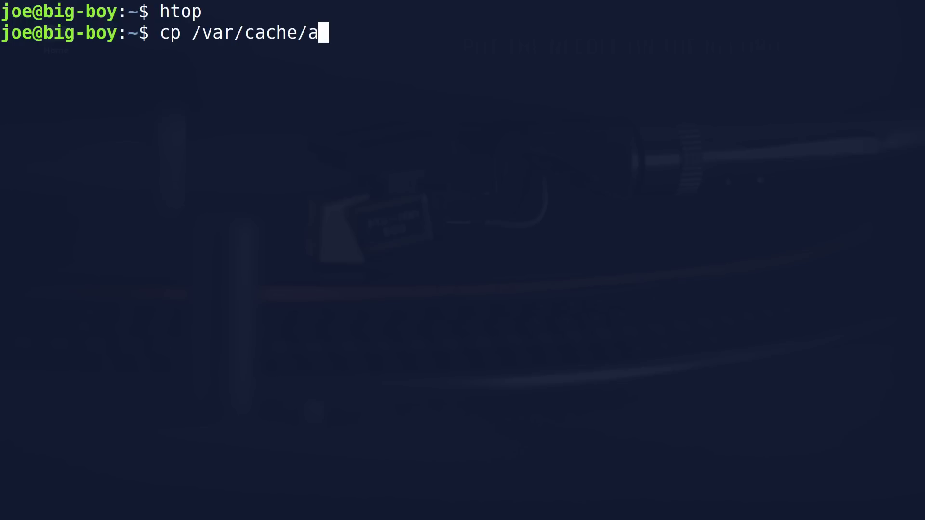
pyautogui.write('pt')
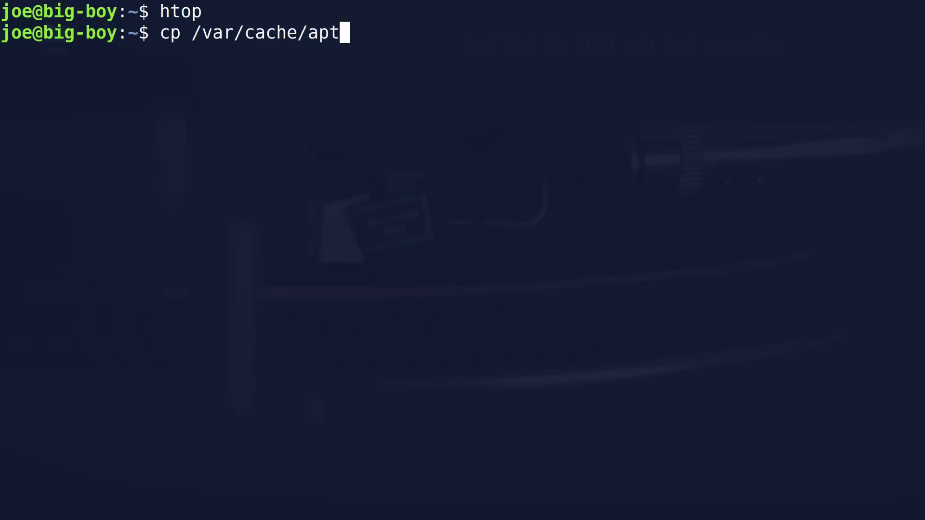
pyautogui.write('/a')
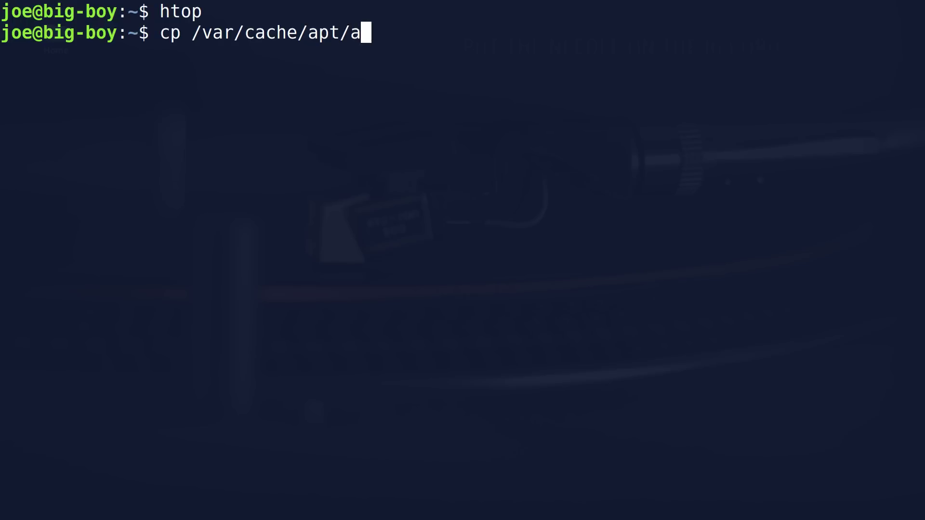
pyautogui.write('rc')
pyautogui.press('Tab')
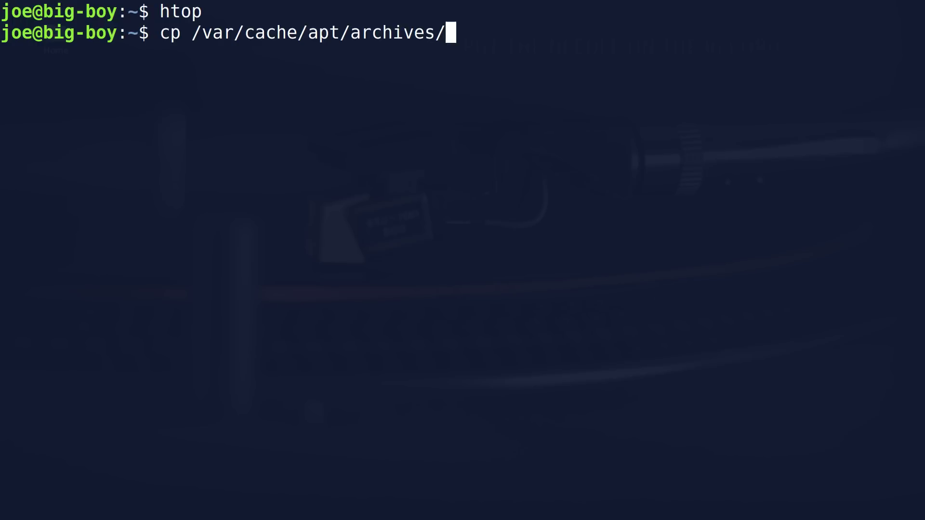
pyautogui.write('mp3')
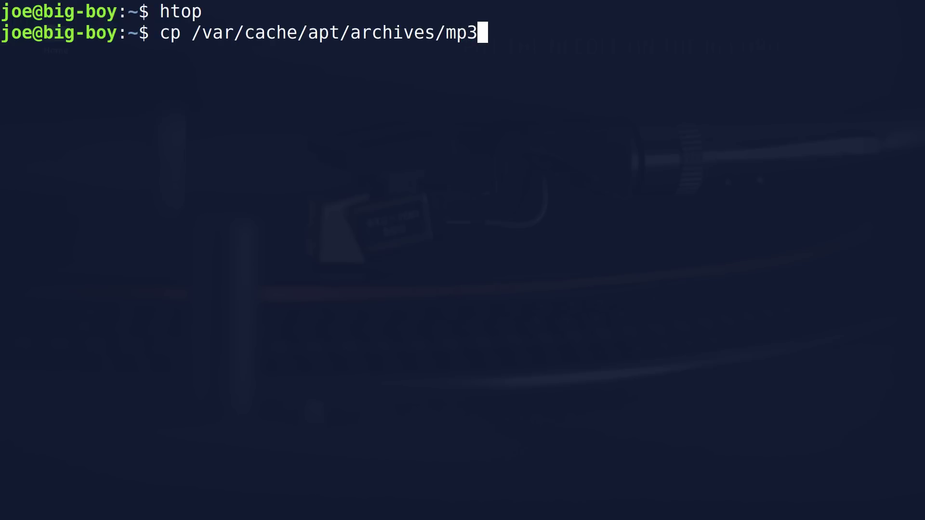
pyautogui.press('Tab')
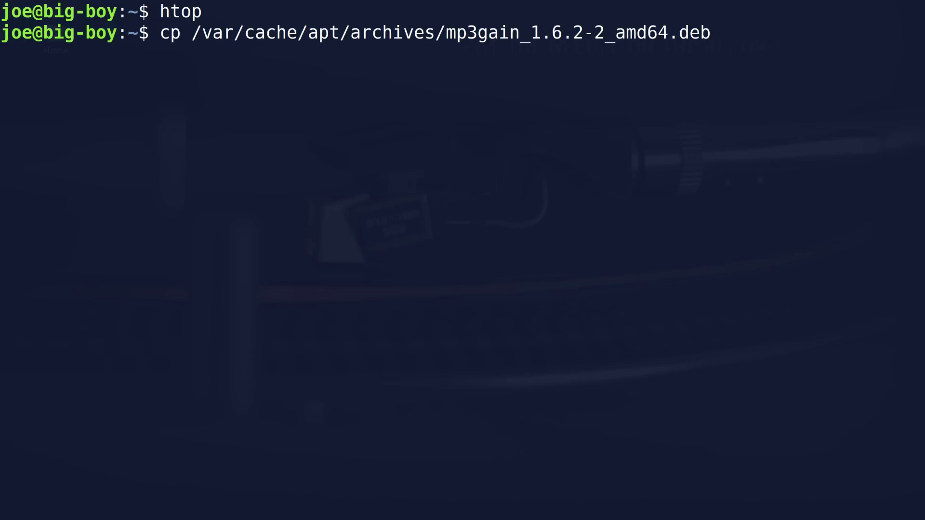
pyautogui.write('Down')
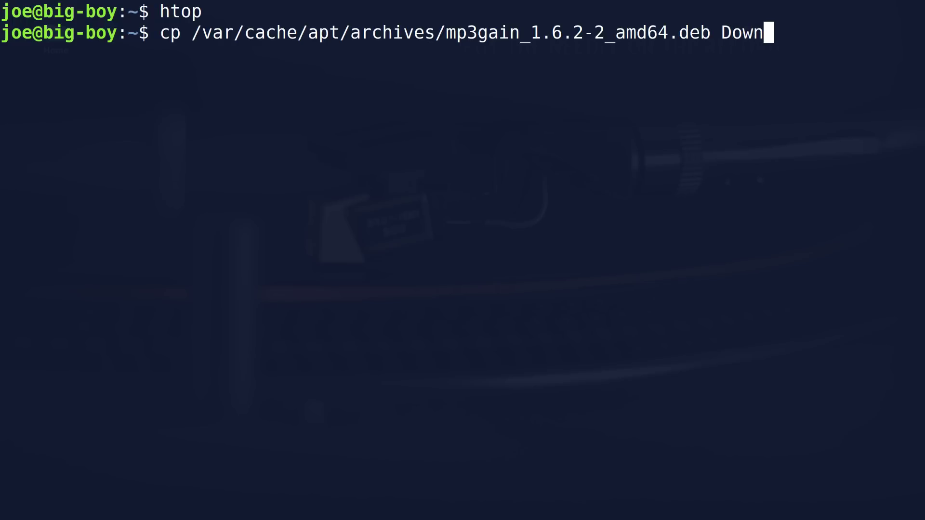
pyautogui.press('Tab')
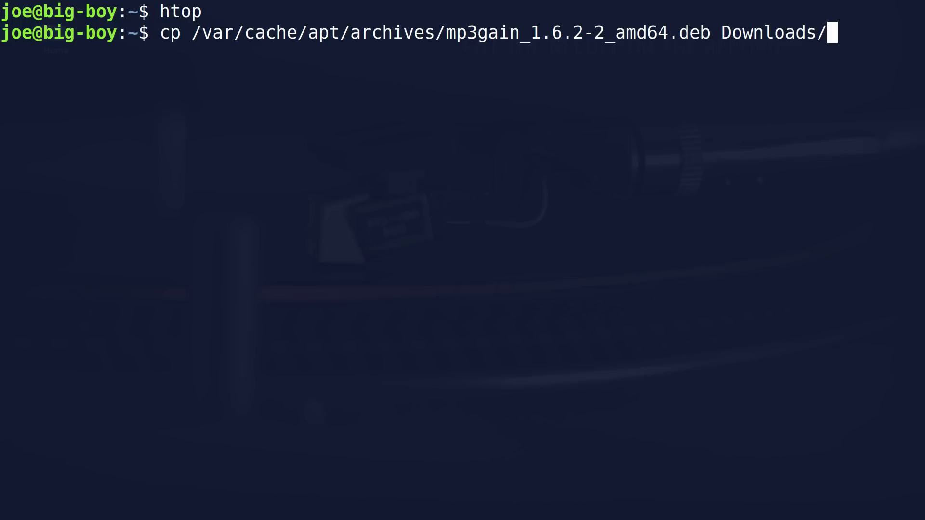
pyautogui.write('Pack')
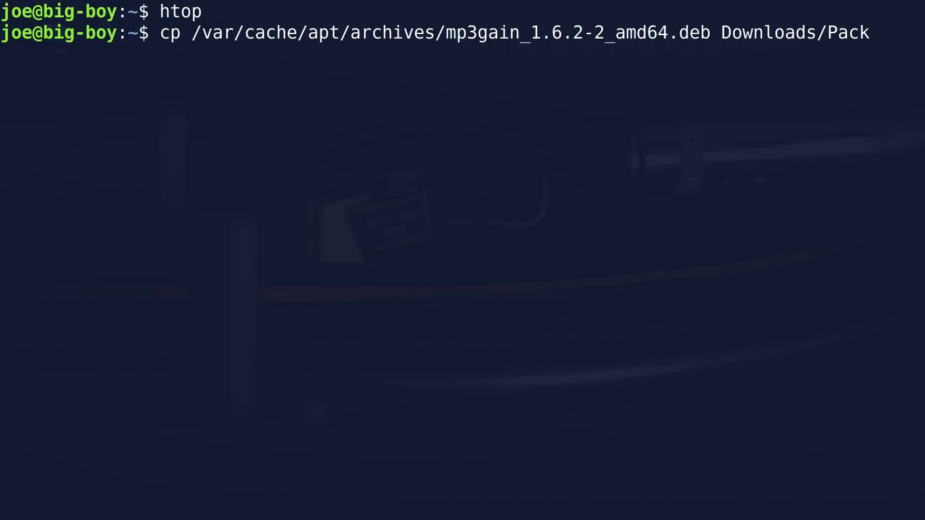
pyautogui.press('Tab')
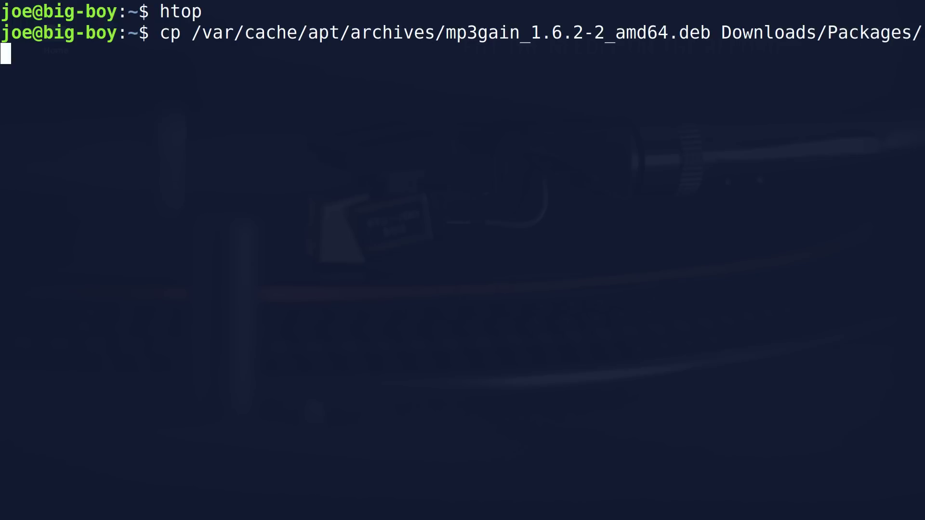
pyautogui.press('Return')
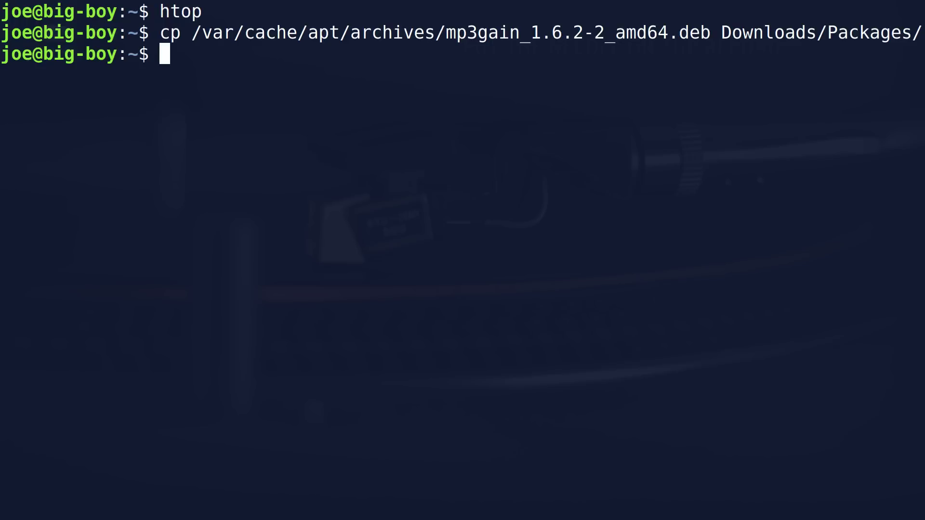
# Step: List the contents of Downloads/Packages/ from the home directory
pyautogui.write('ls Down')
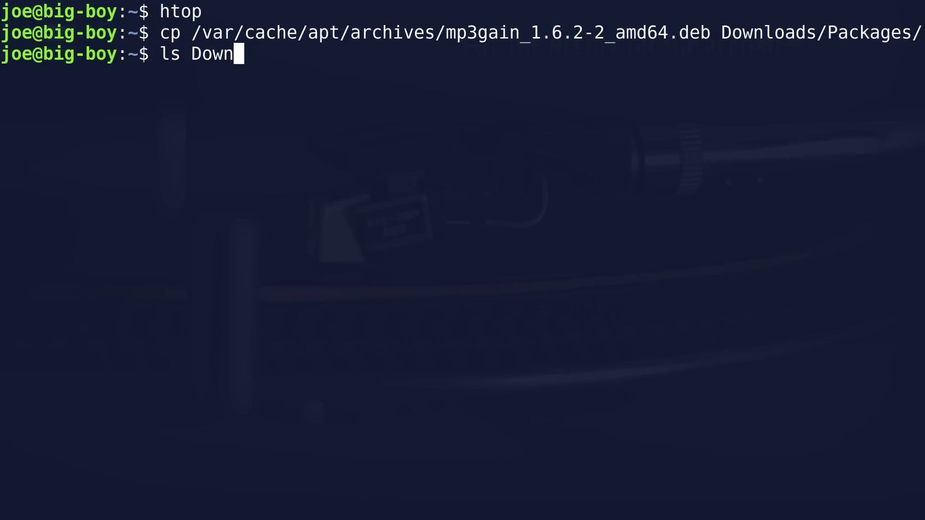
pyautogui.press('Tab')
pyautogui.write('Pack')
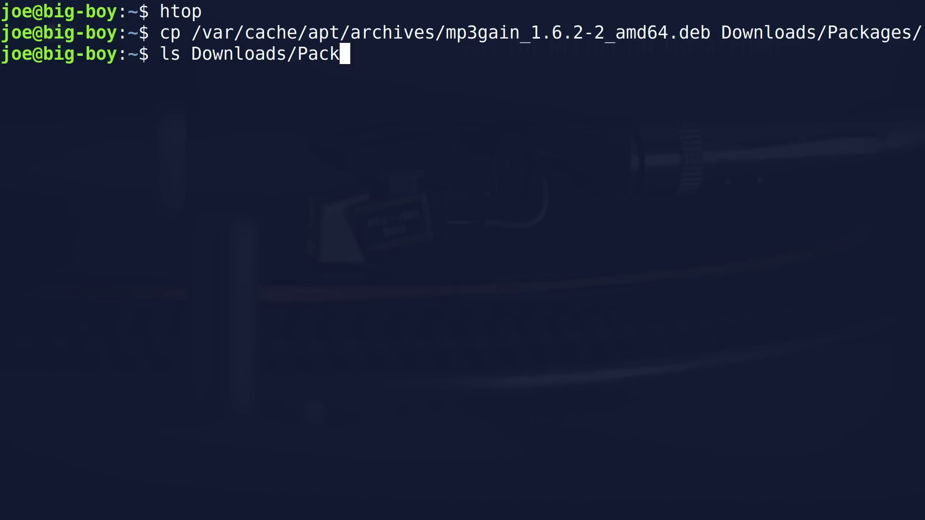
pyautogui.press('Tab')
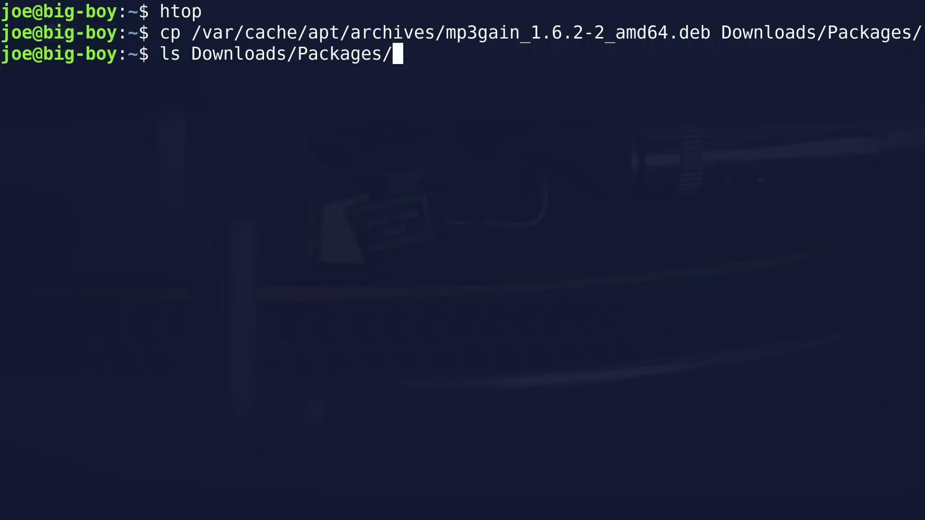
pyautogui.press('Return')
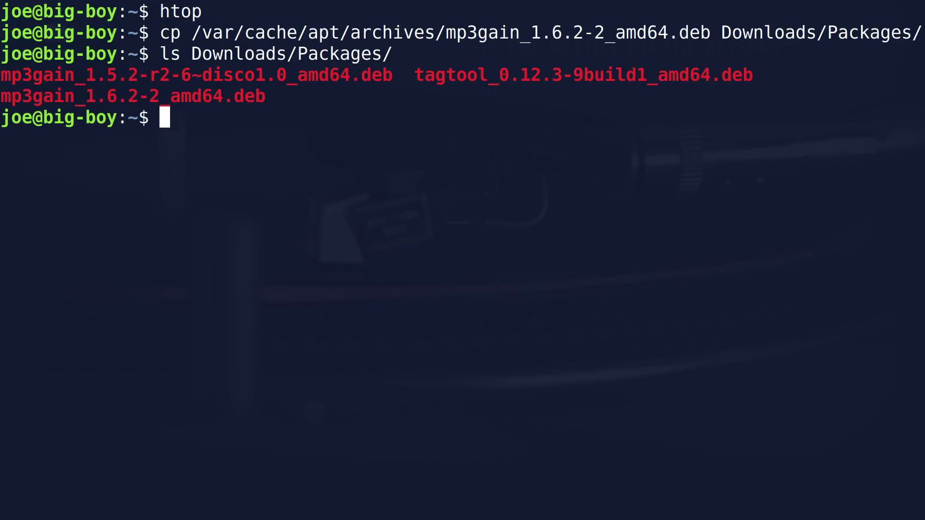
# Step: Change into the Downloads directory and list its contents
pyautogui.write('cd')
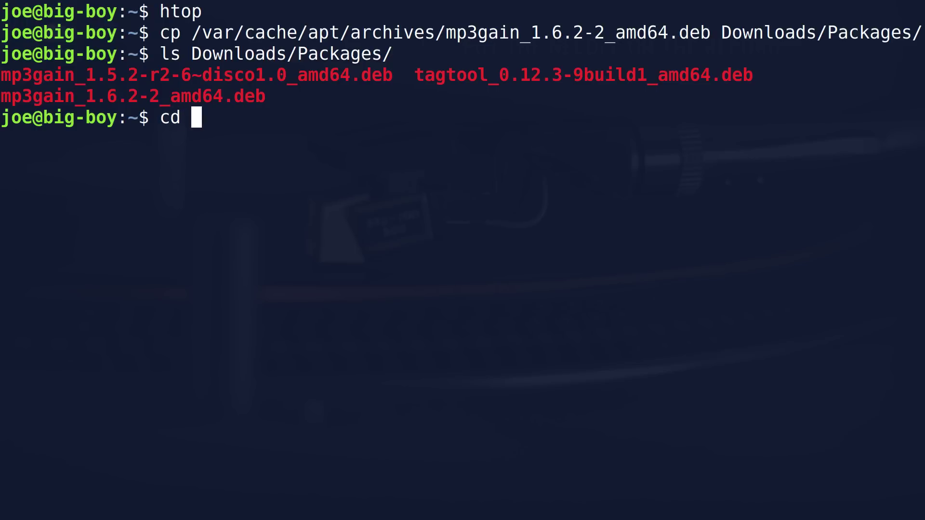
pyautogui.write(' Down')
pyautogui.press('Tab')
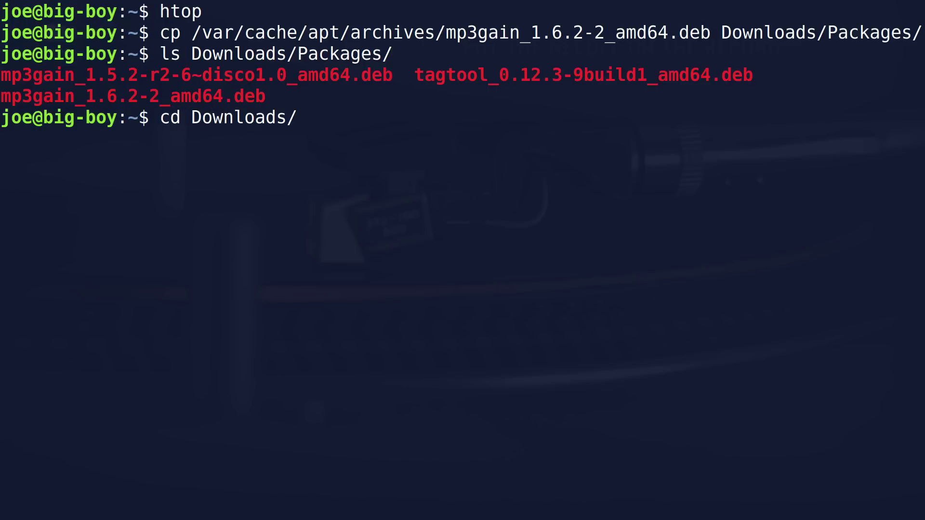
pyautogui.press('Return')
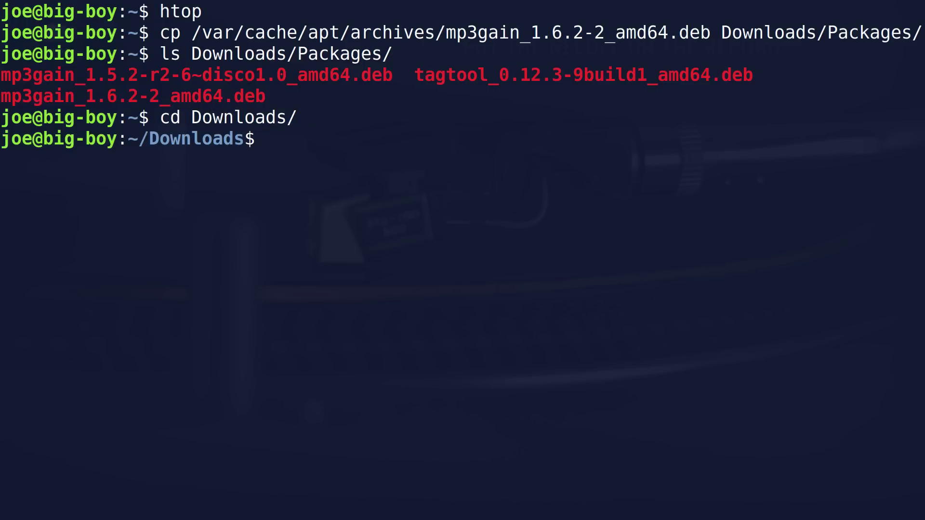
pyautogui.write('ls')
pyautogui.press('Return')
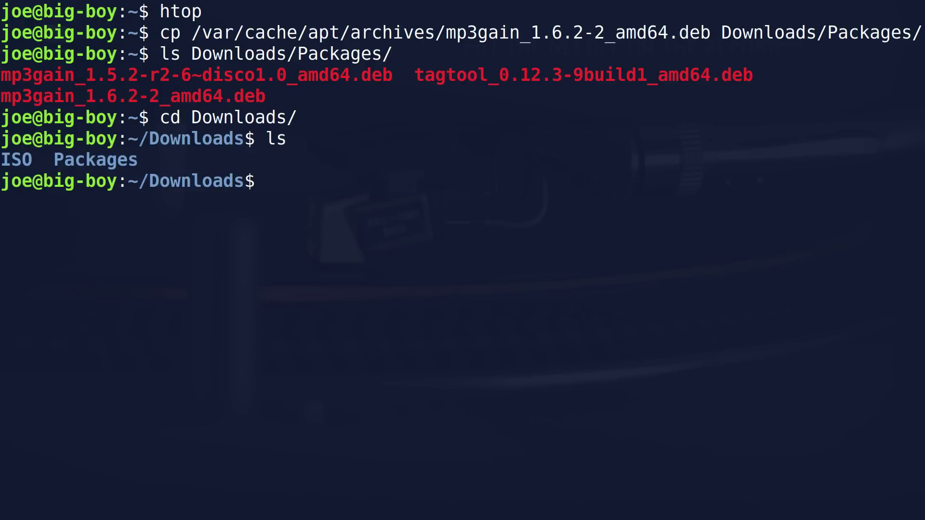
# Step: Change into the Packages subdirectory and list the package files in it
pyautogui.write('cd Pack')
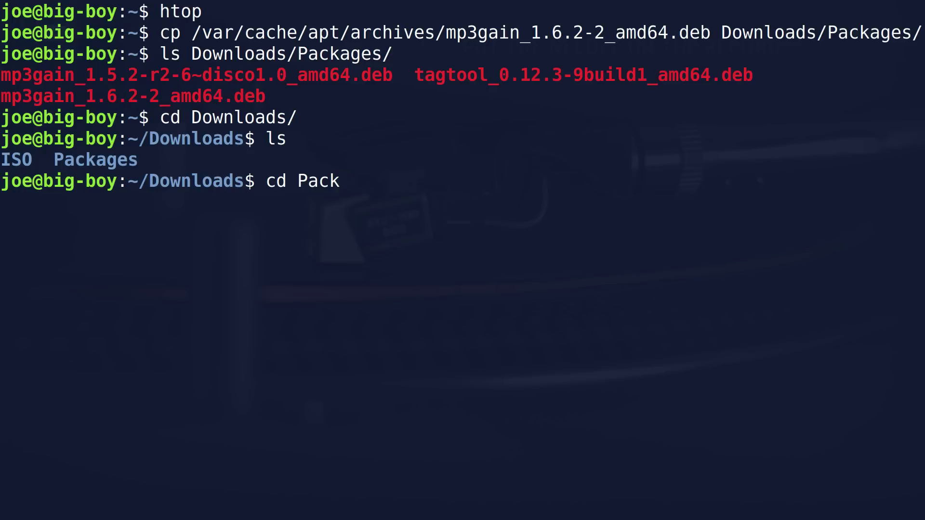
pyautogui.press('Tab')
pyautogui.press('Return')
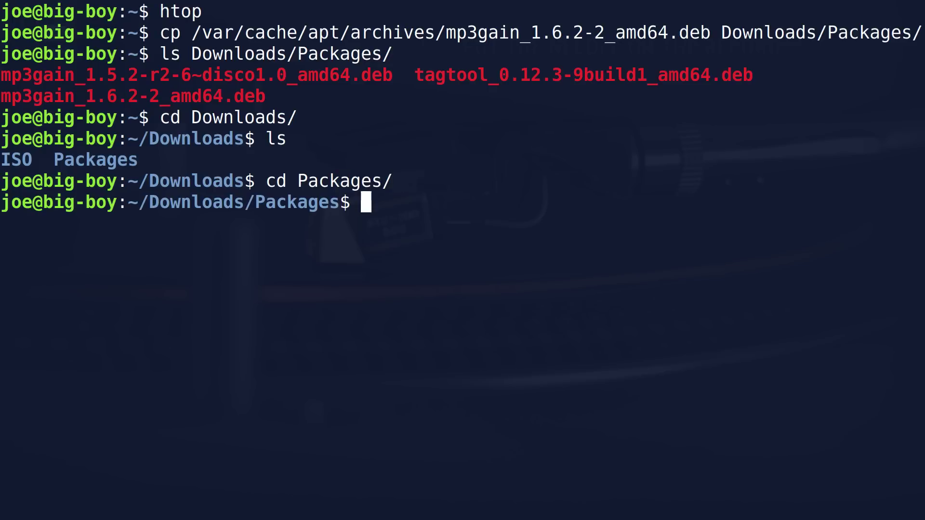
pyautogui.write('ls')
pyautogui.press('Return')
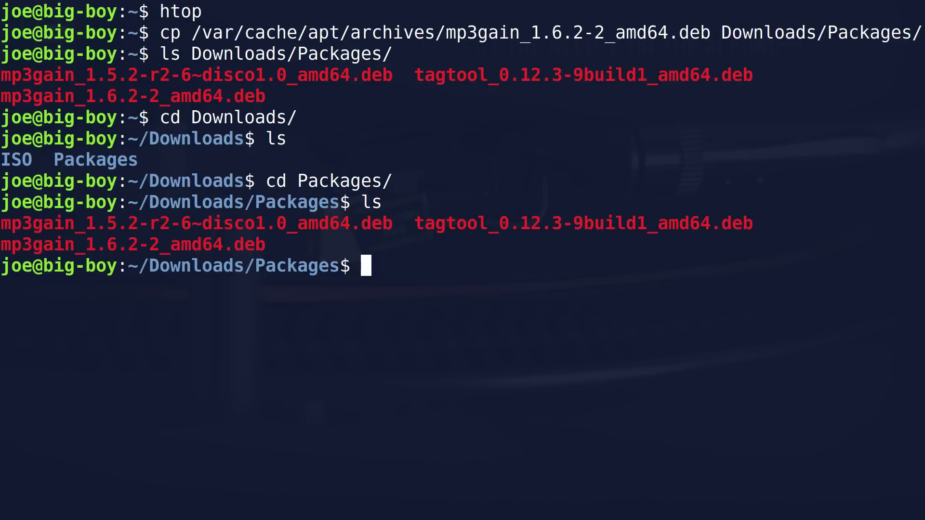
# Step: Remove the old package mp3gain_1.5.2-r2-6~disco1.0_amd64.deb and list the Packages directory again
pyautogui.write('rm')
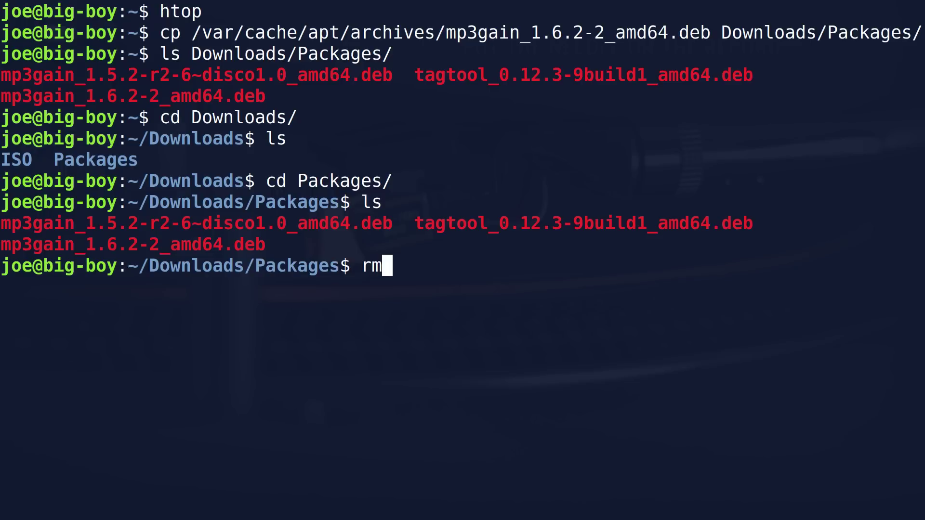
pyautogui.write(' m')
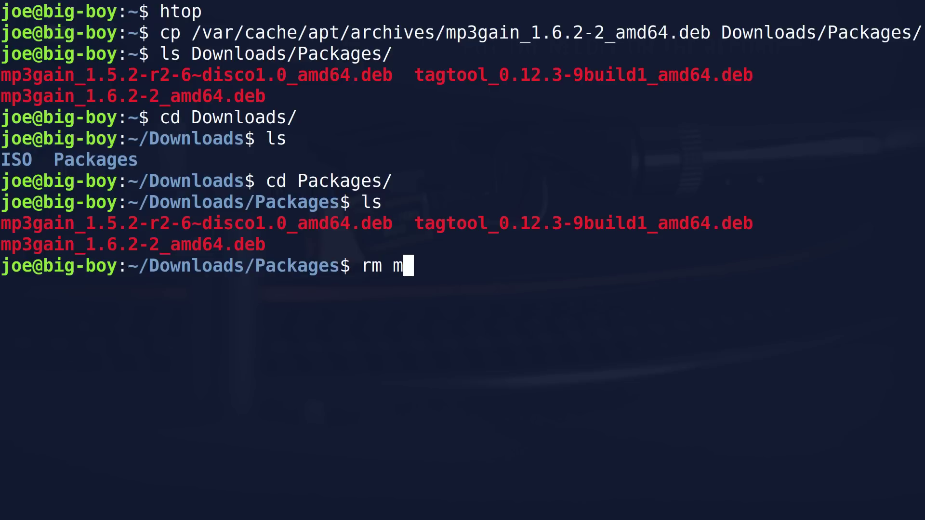
pyautogui.write('p3')
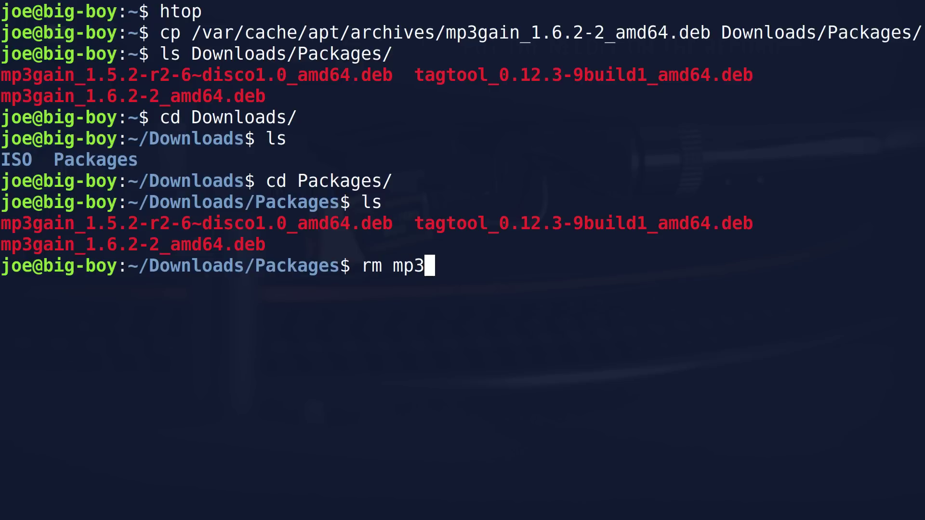
pyautogui.press('Tab')
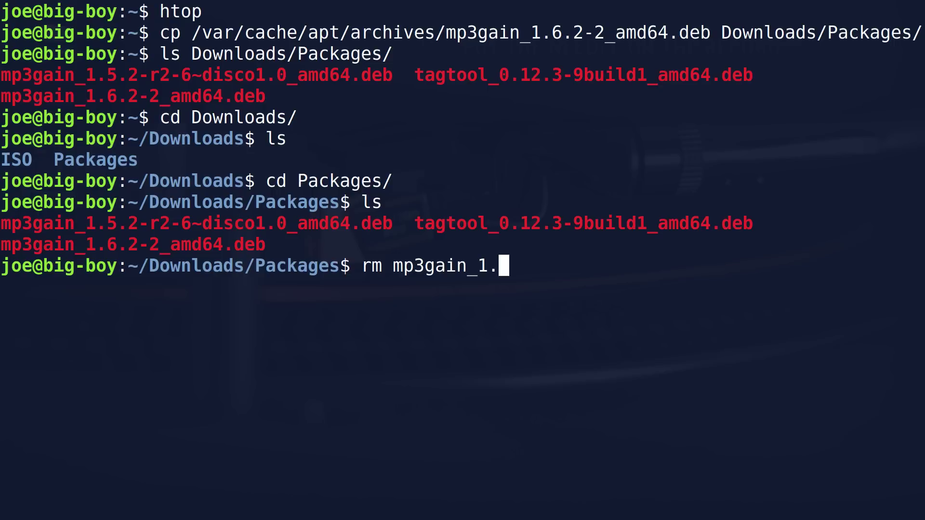
pyautogui.write('5')
pyautogui.press('Tab')
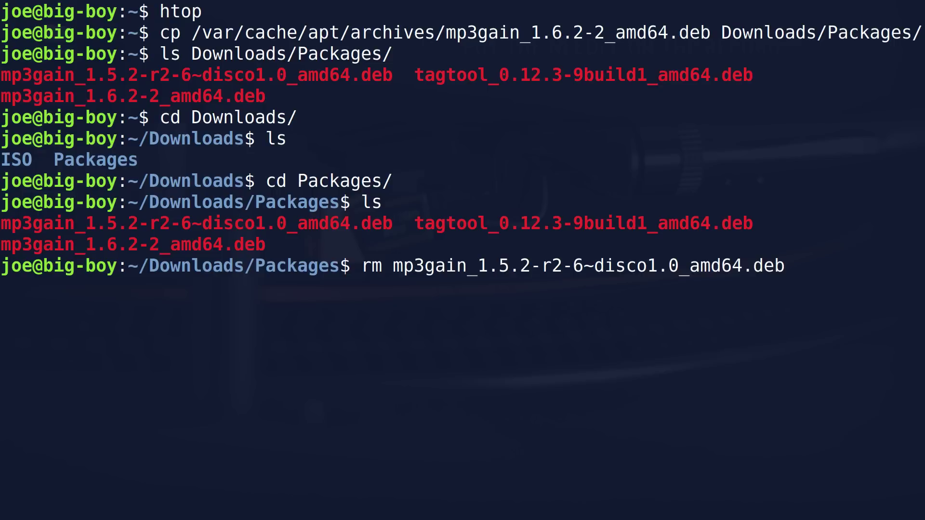
pyautogui.press('Return')
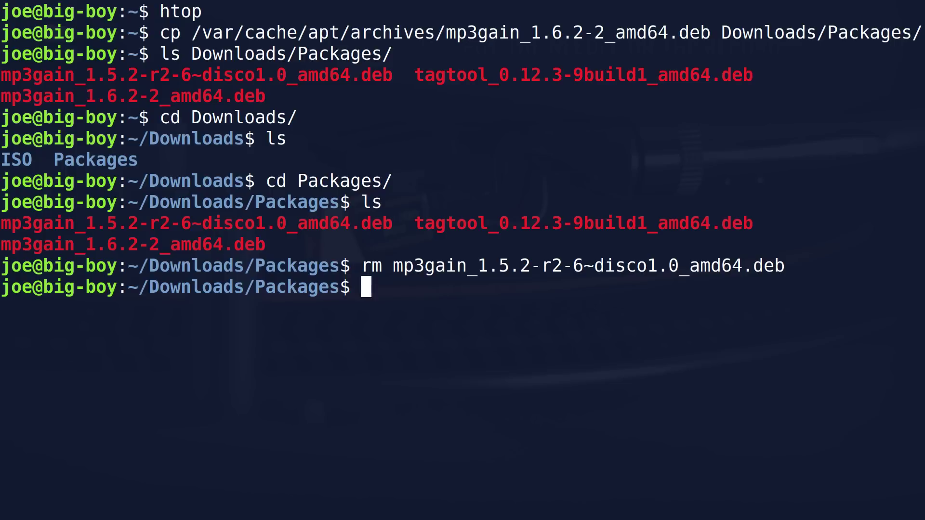
pyautogui.write('ls')
pyautogui.press('Return')
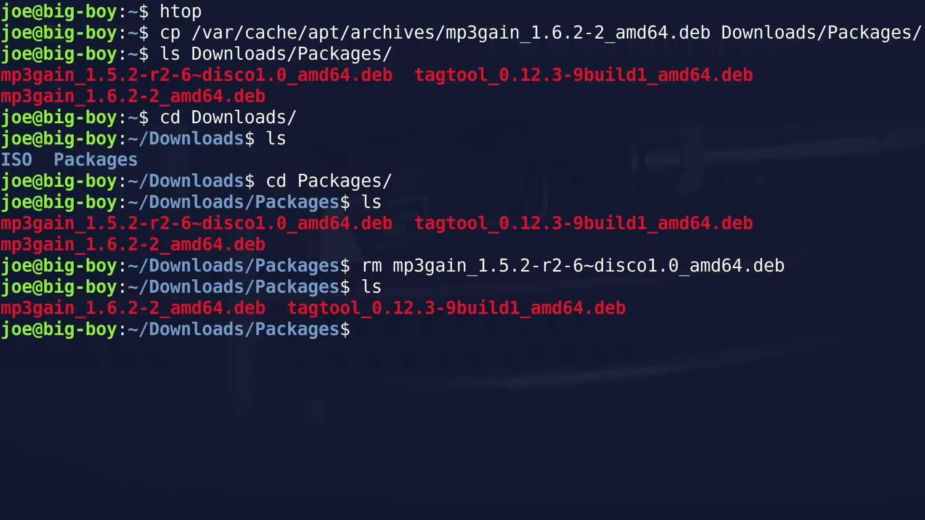